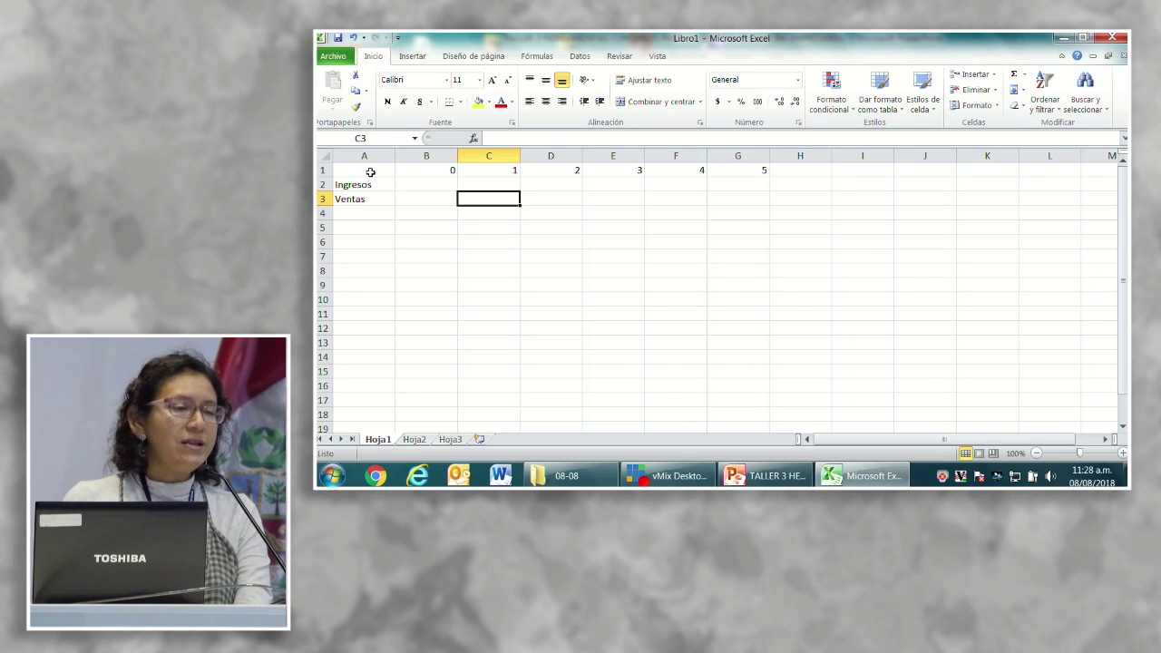
# - Enter the Ventas amounts 5000, 4000, 7000, 8000 and 9000 for periods 1 to 5 in C3:G3
pyautogui.press('Left')
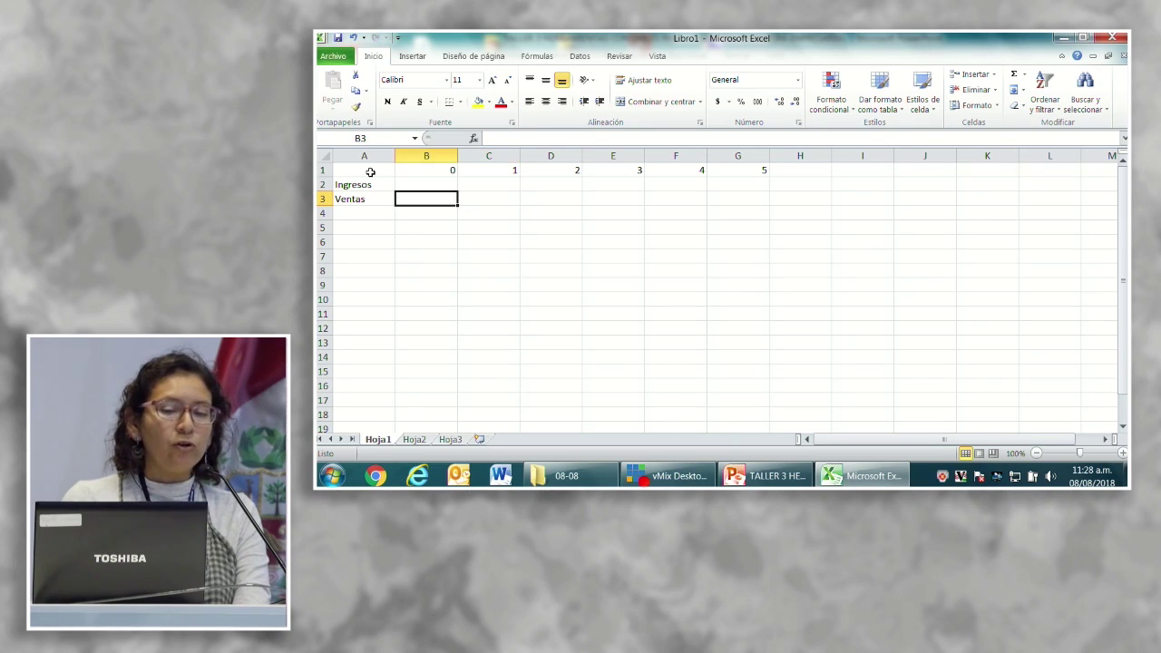
pyautogui.press('Right')
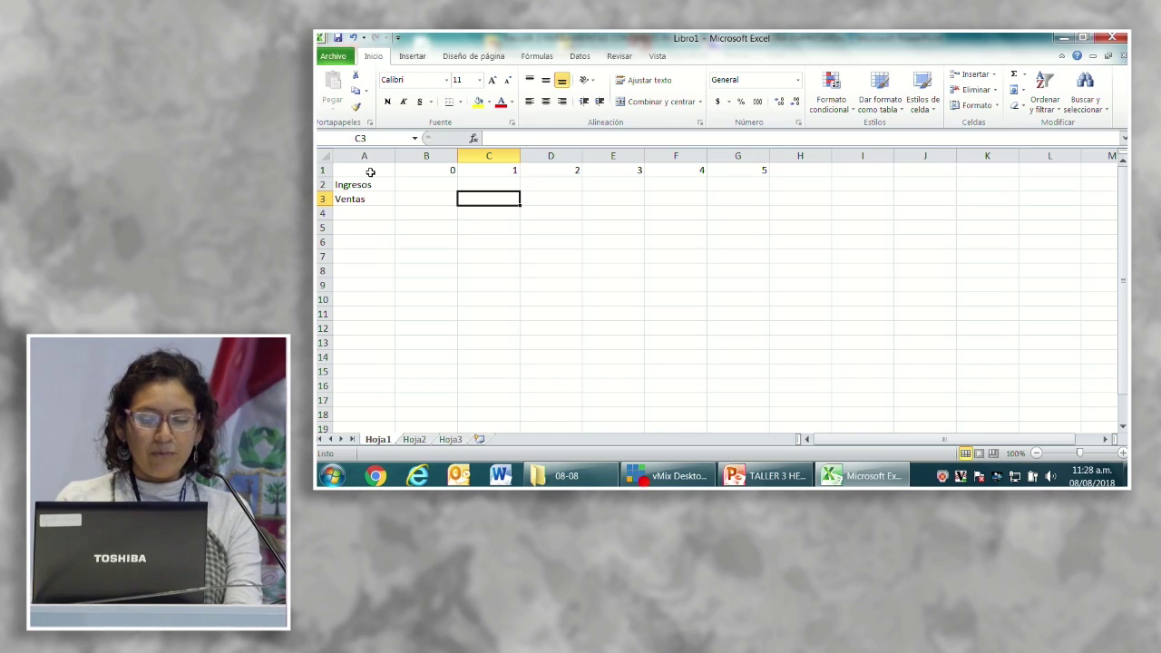
pyautogui.write('5000')
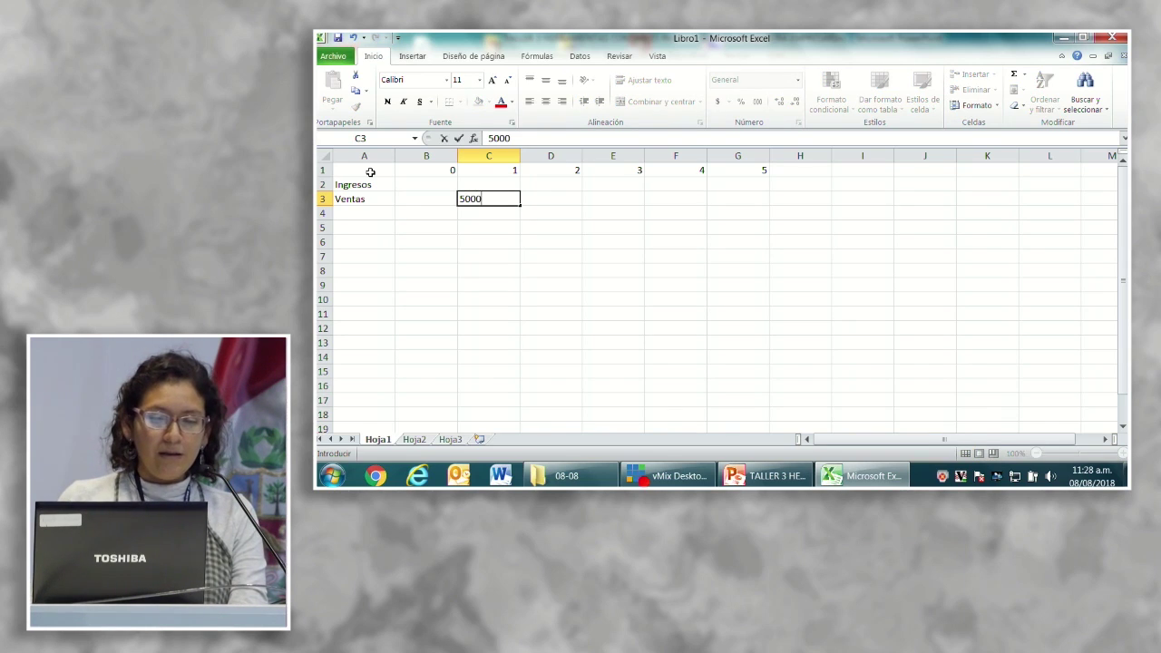
pyautogui.press('Right')
pyautogui.write('4000')
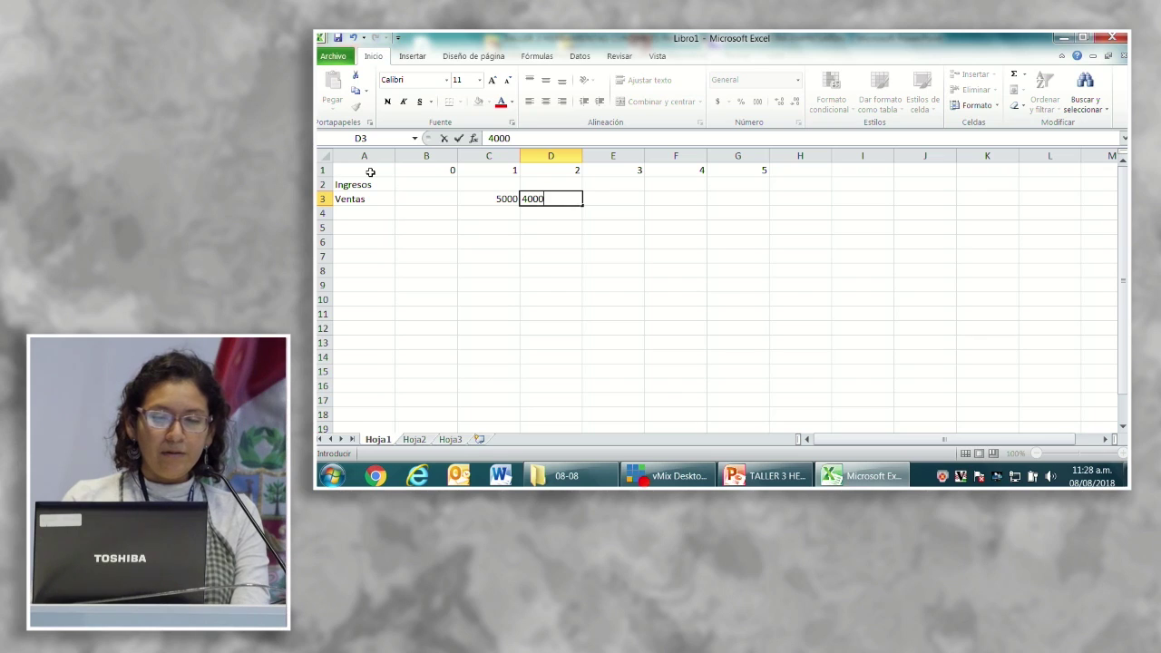
pyautogui.press('Right')
pyautogui.write('7000')
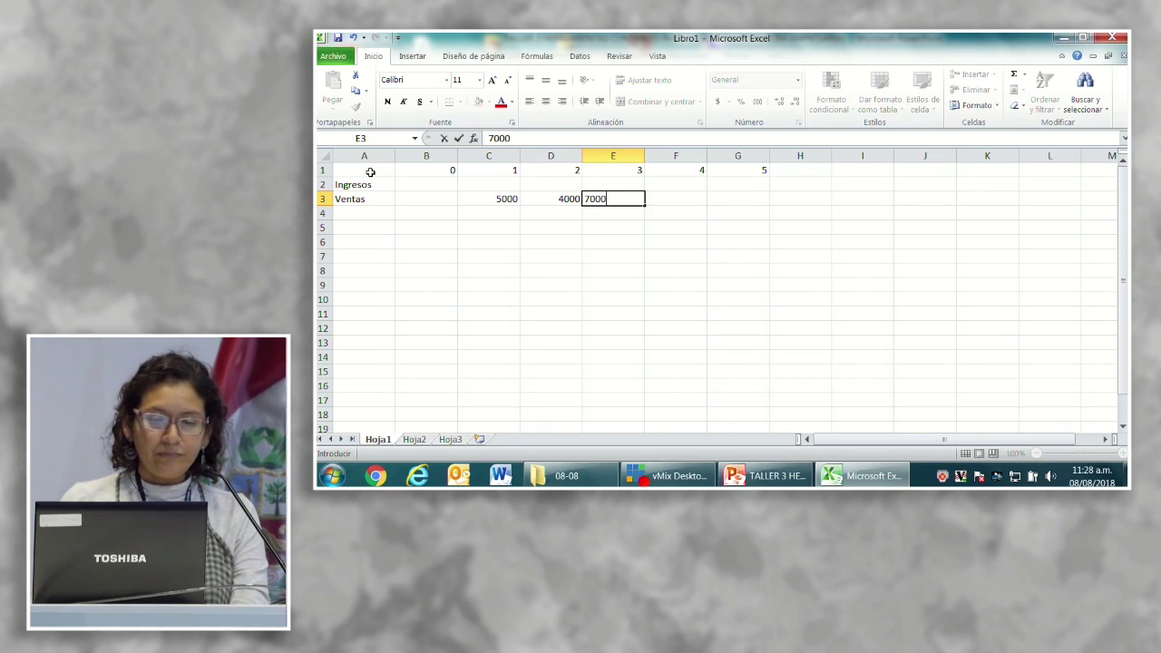
pyautogui.press('Right')
pyautogui.write('8000')
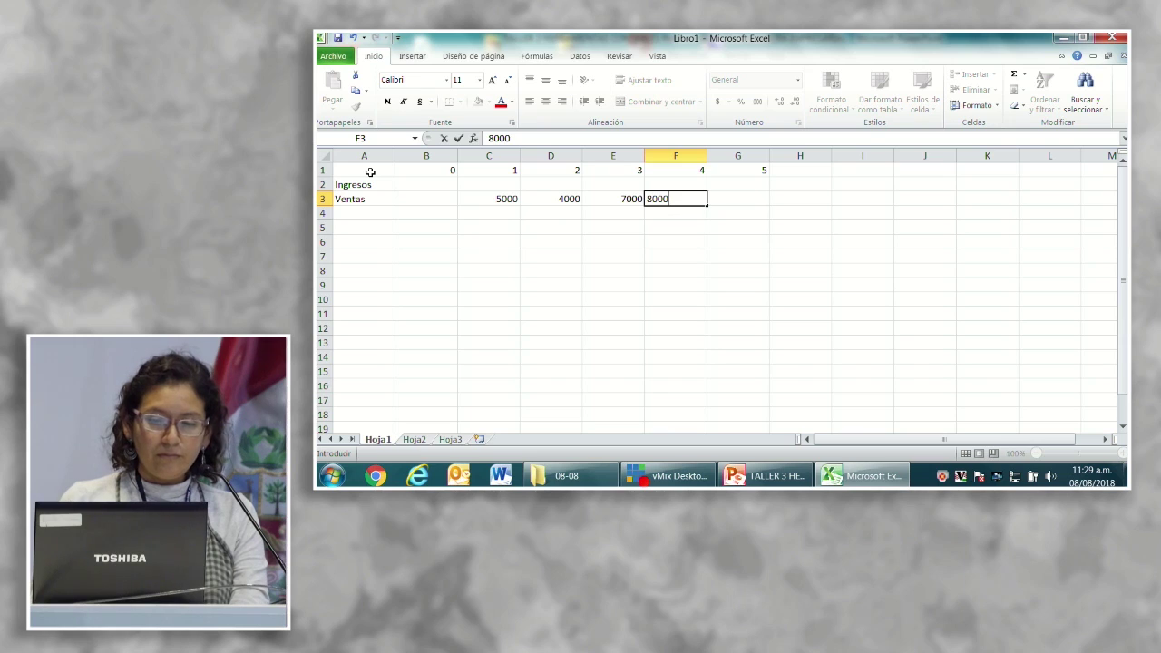
pyautogui.press('Right')
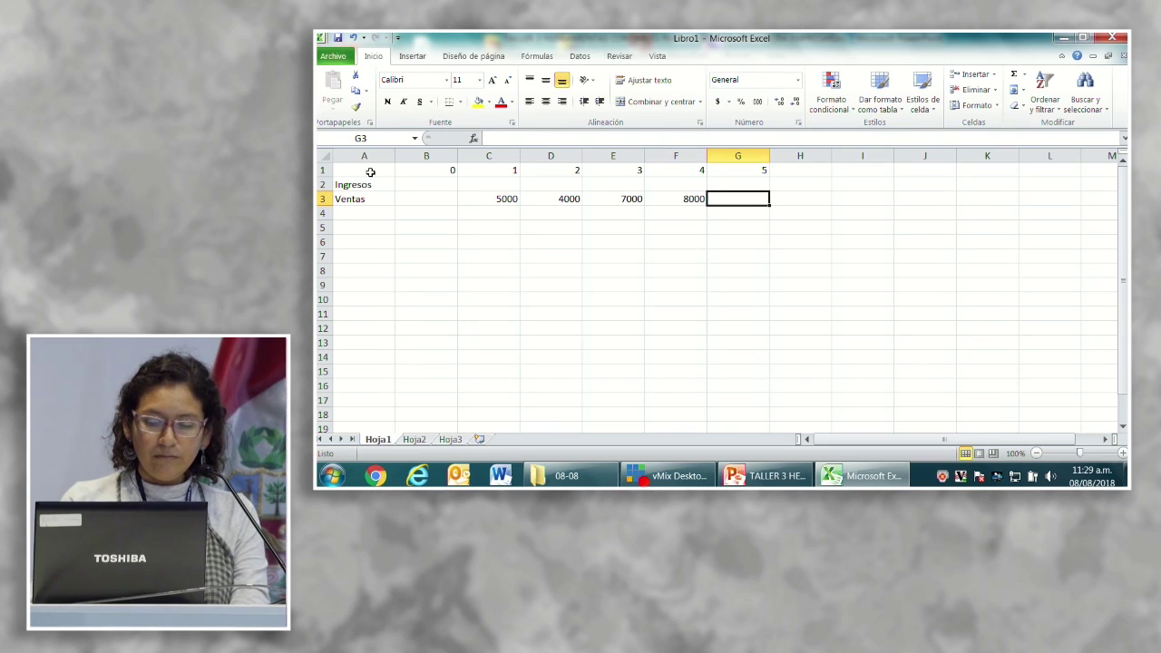
pyautogui.write('9000')
pyautogui.press('Return')
# - Add the row labels Costos, Fijos and Variables below Ventas in cells A4 to A6
pyautogui.press('Left')
pyautogui.press('Left')
pyautogui.press('Left')
pyautogui.press('Left')
pyautogui.press('Left')
pyautogui.press('Left')
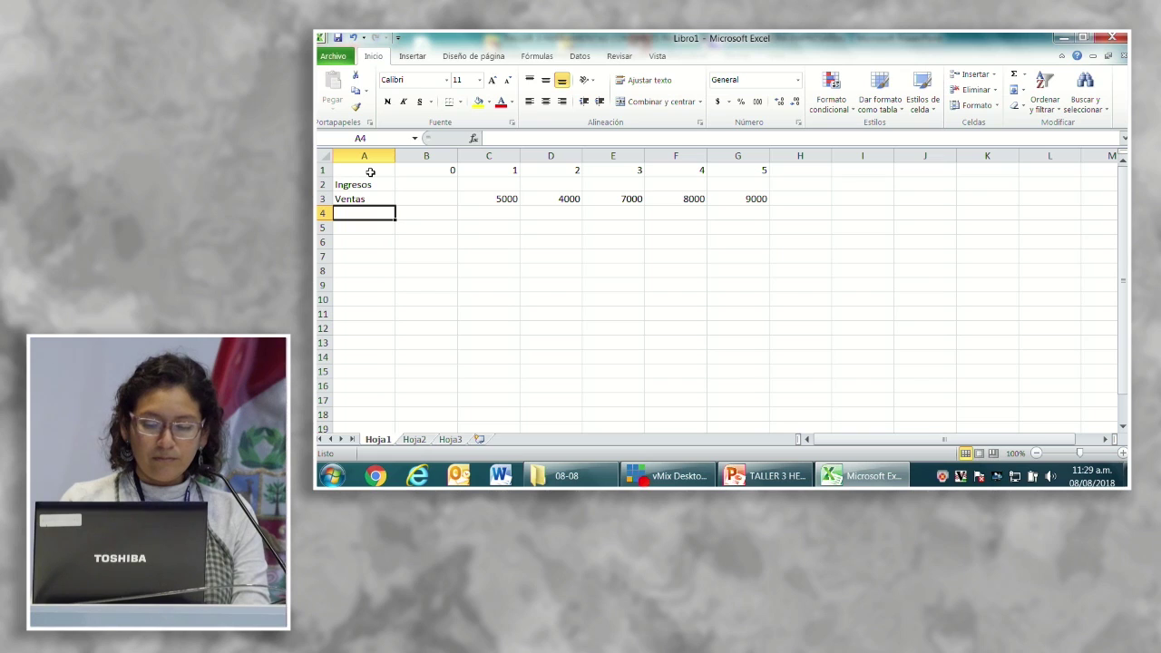
pyautogui.write('Costo')
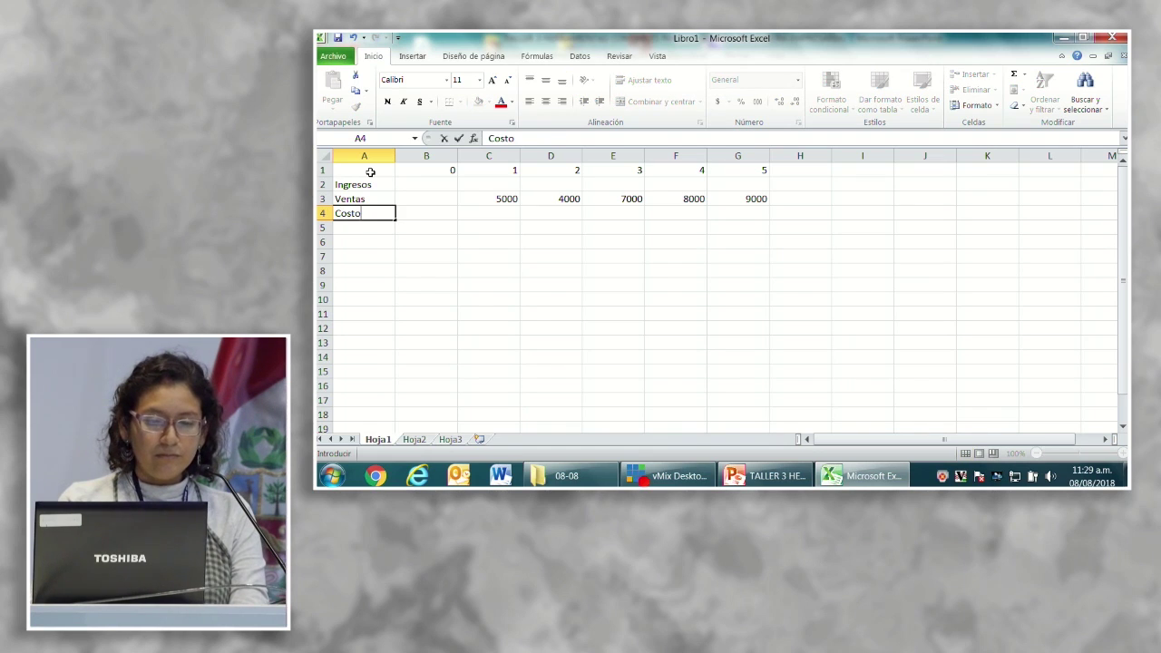
pyautogui.write('s')
pyautogui.press('Return')
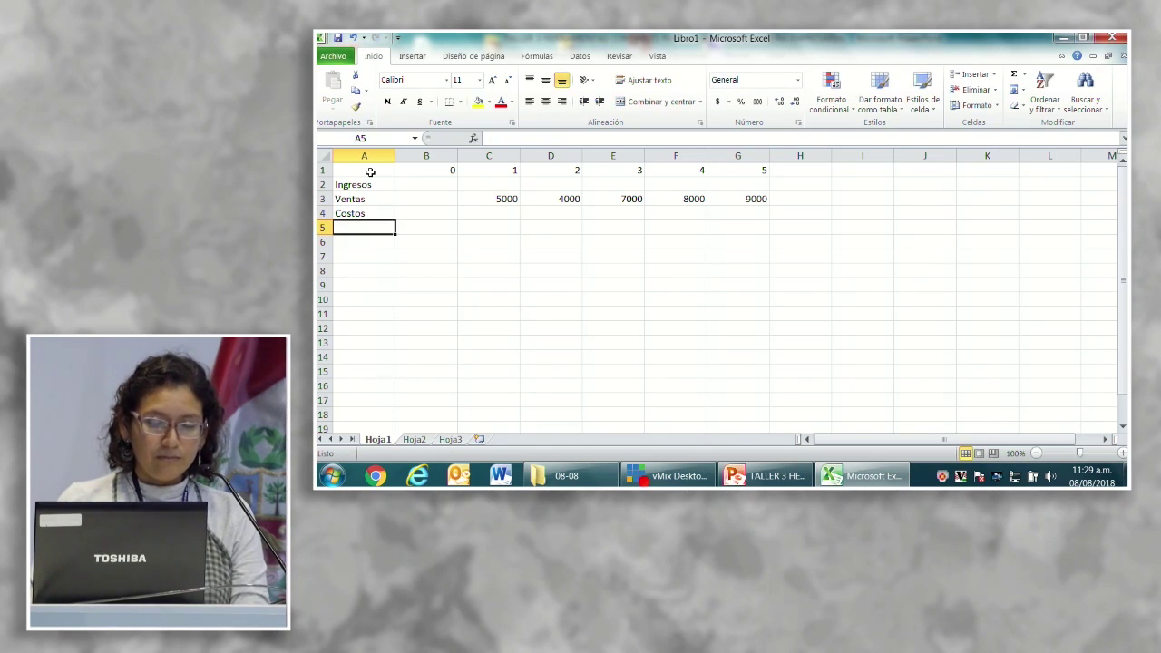
pyautogui.write('Fijos')
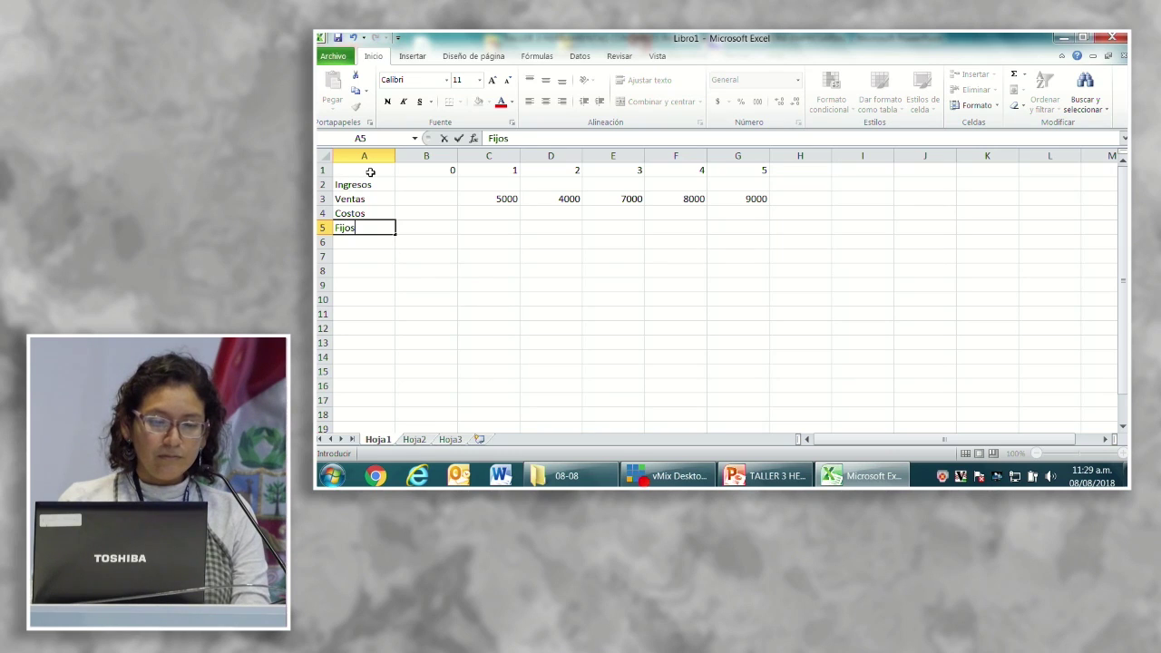
pyautogui.press('Return')
pyautogui.write('Vari')
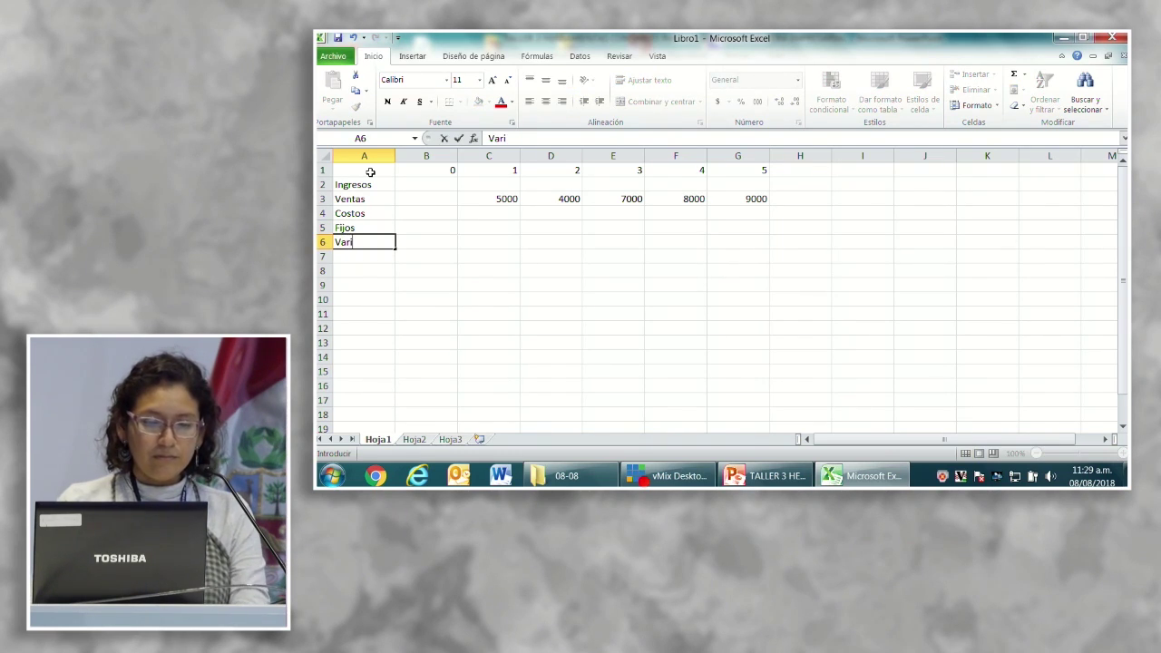
pyautogui.write('ables')
pyautogui.press('Return')
# - Add an Inversiones row in A7 and enter 4000 for period 0 in B7
pyautogui.press('Up')
pyautogui.press('Up')
pyautogui.press('Up')
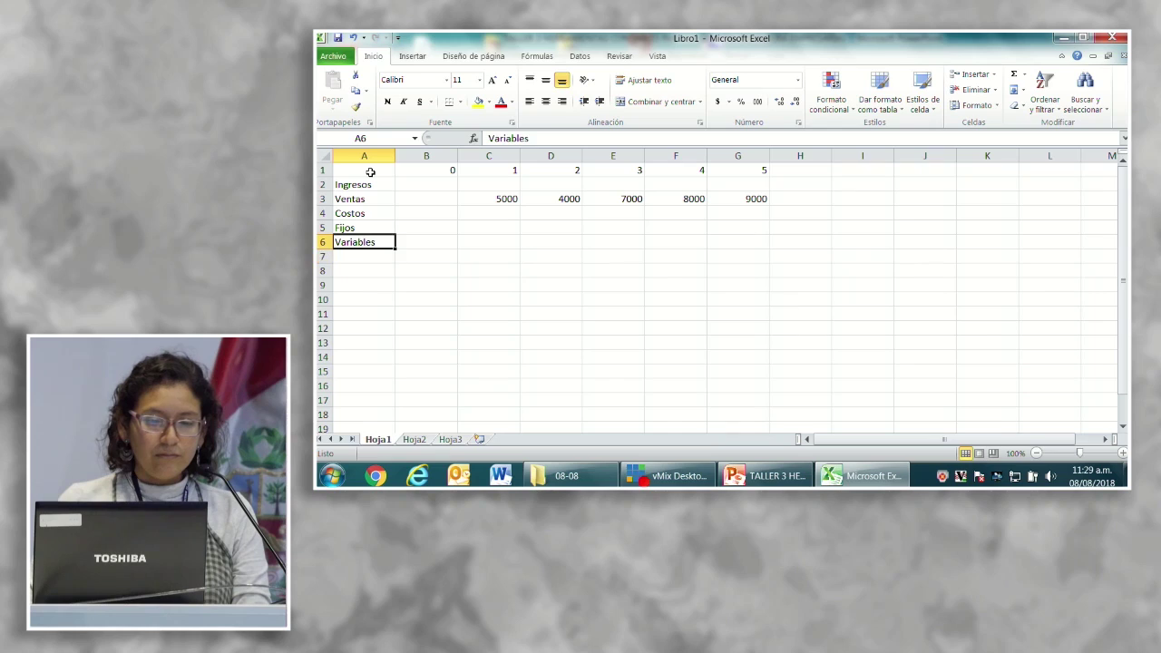
pyautogui.press('Right')
pyautogui.press('Right')
pyautogui.press('Left')
pyautogui.press('Down')
pyautogui.press('Down')
pyautogui.press('Down')
pyautogui.press('Left')
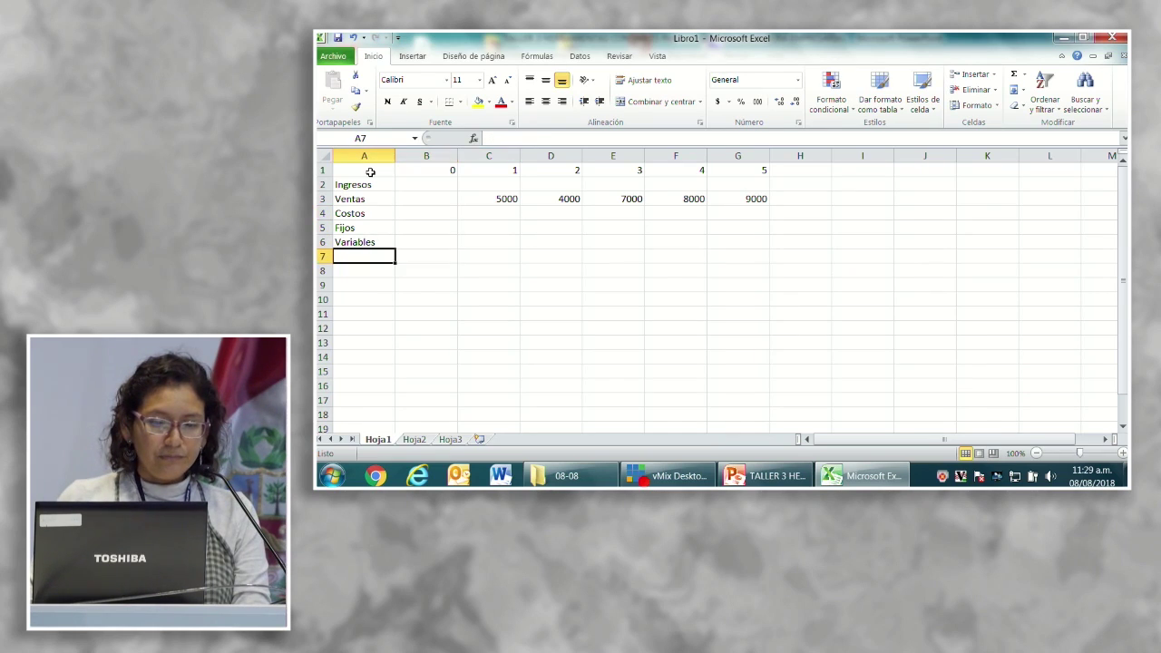
pyautogui.write('Inversiones')
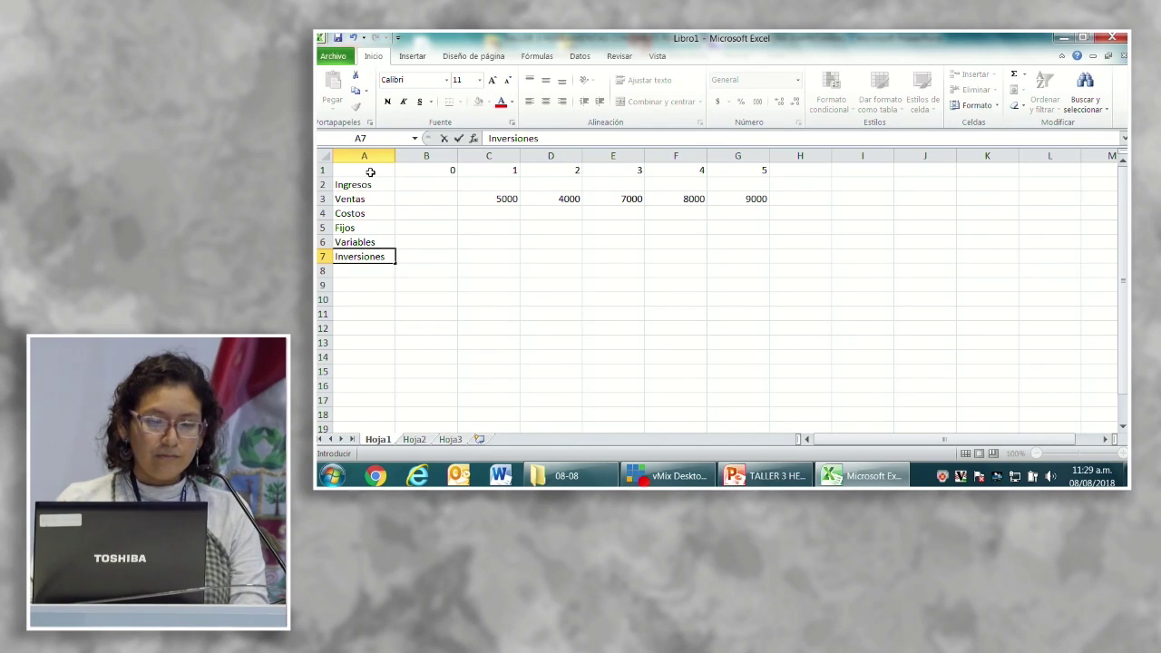
pyautogui.press('Return')
pyautogui.press('Up')
pyautogui.press('Right')
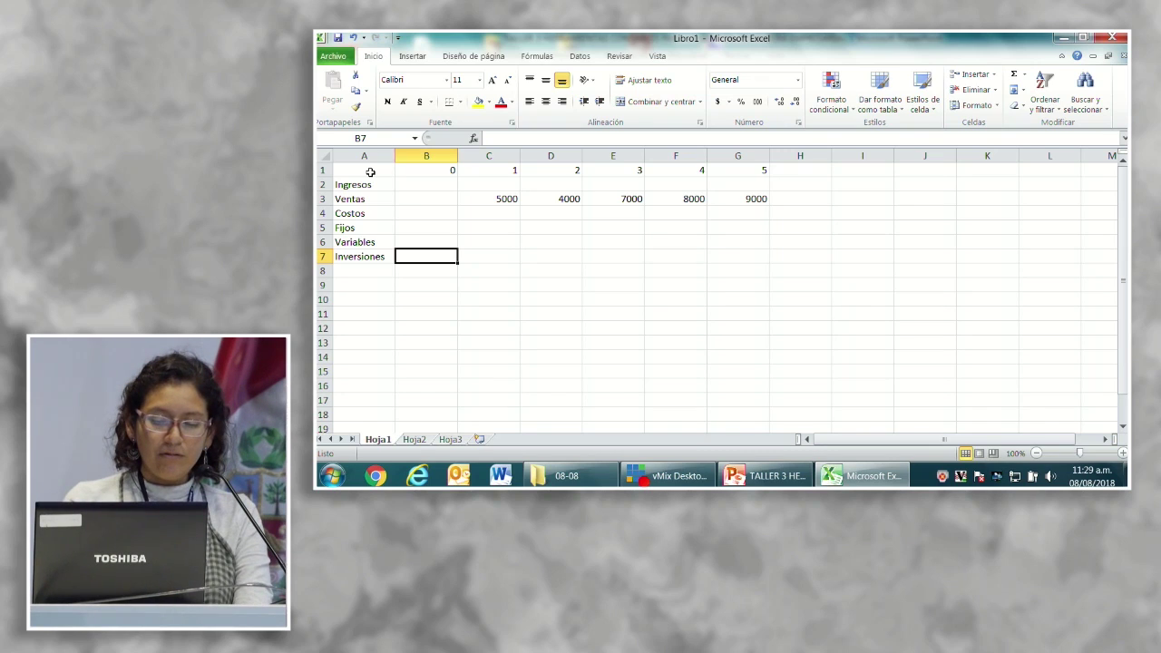
pyautogui.write('4000')
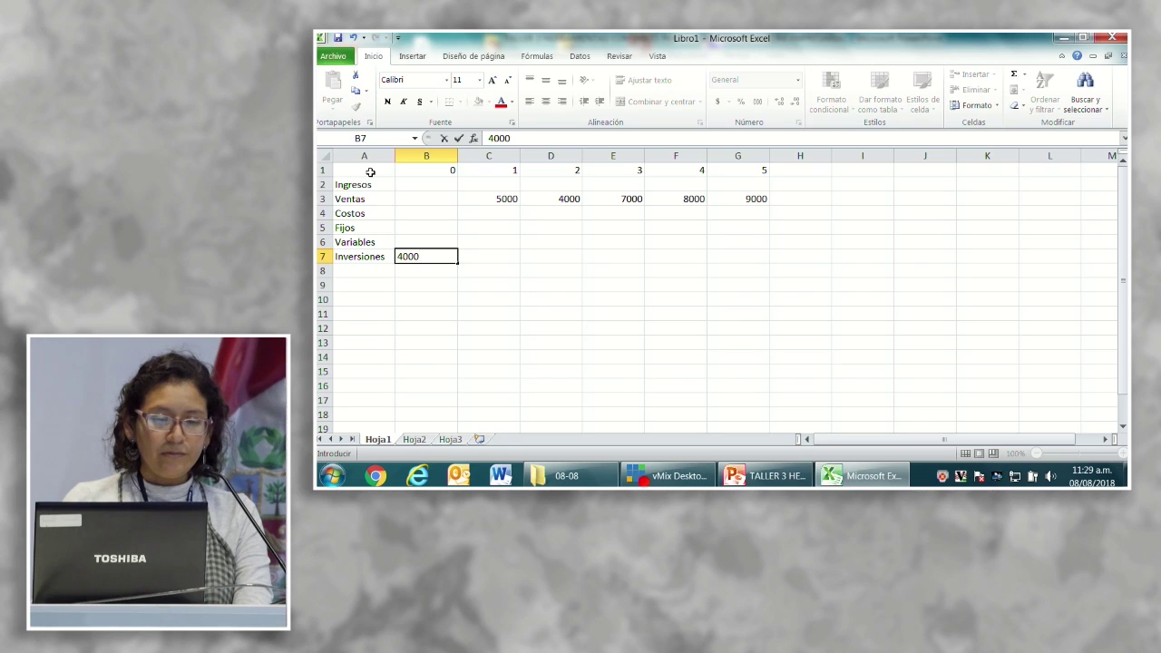
pyautogui.press('Return')
pyautogui.press('Up')
pyautogui.press('Up')
pyautogui.press('Right')
pyautogui.write('3')
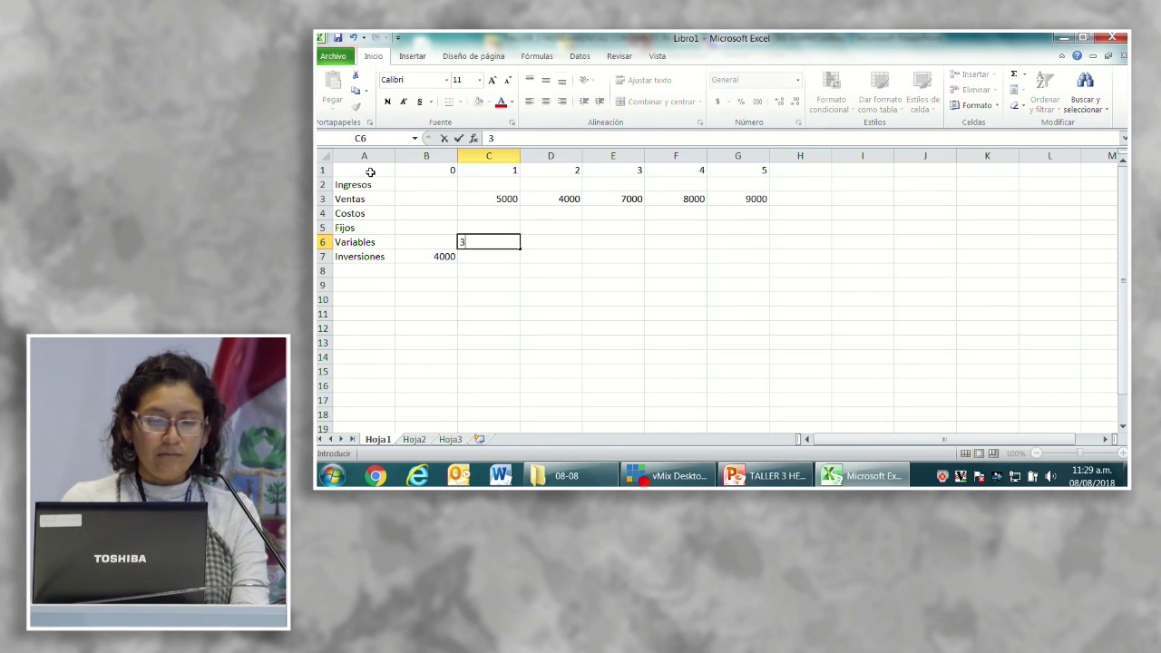
# - Enter 1000 as the Fijos cost for each of periods 1 to 5 in C5:G5
pyautogui.press('Up')
pyautogui.write('1000')
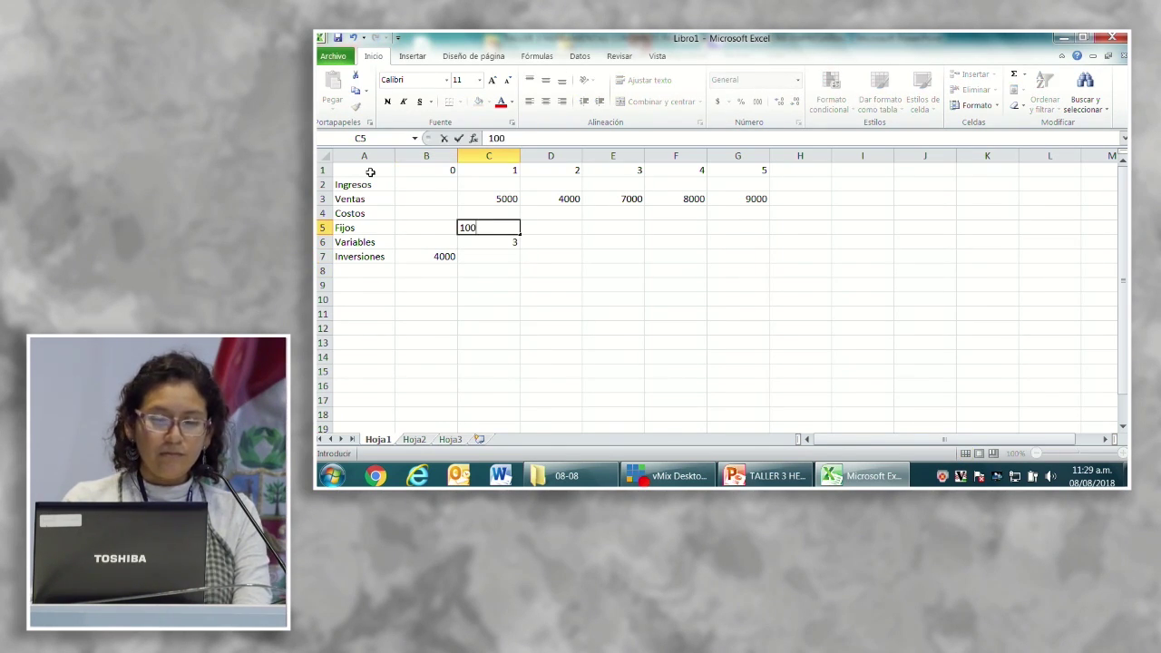
pyautogui.press('Right')
pyautogui.write('1000')
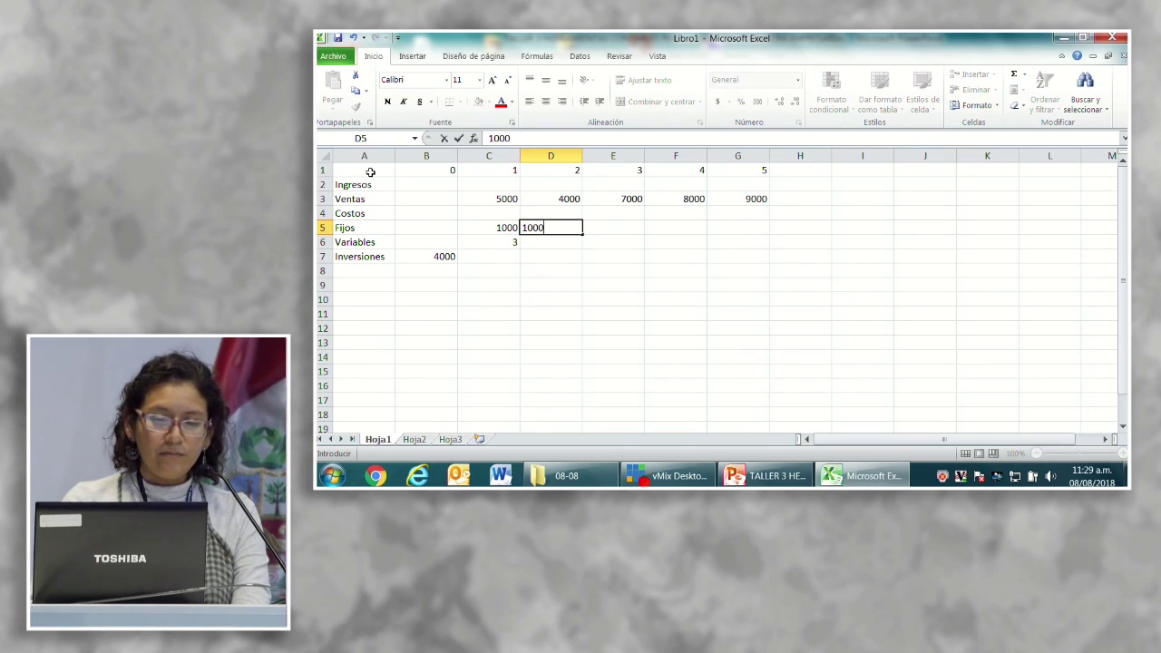
pyautogui.press('Right')
pyautogui.write('1000')
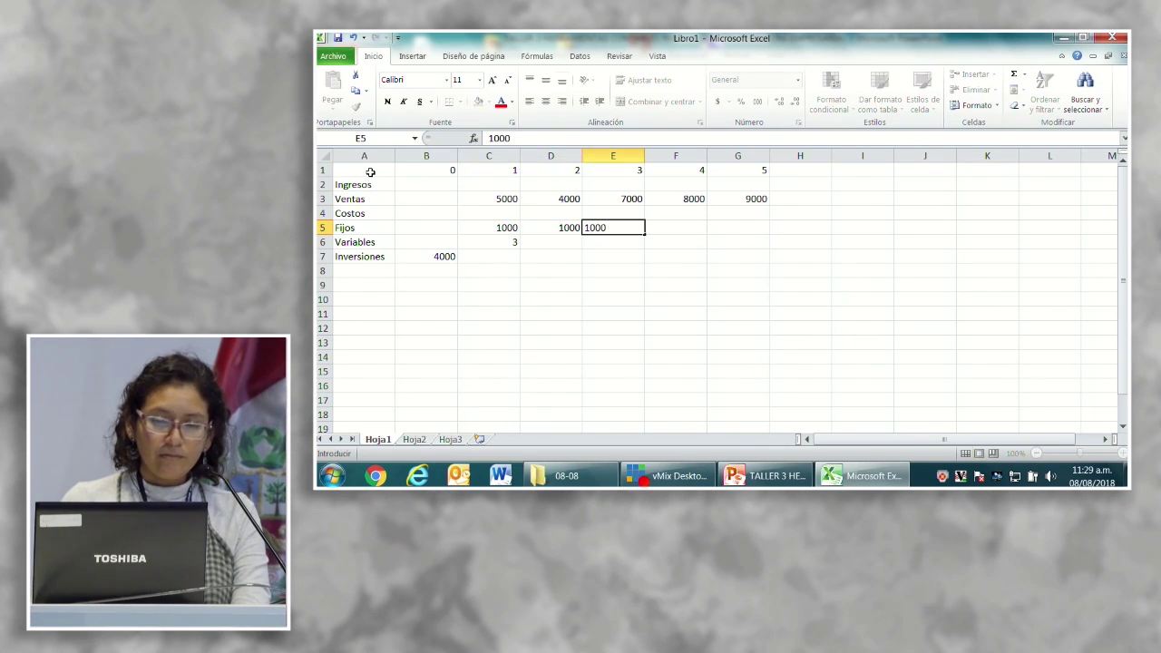
pyautogui.press('Right')
pyautogui.write('1000')
pyautogui.press('Right')
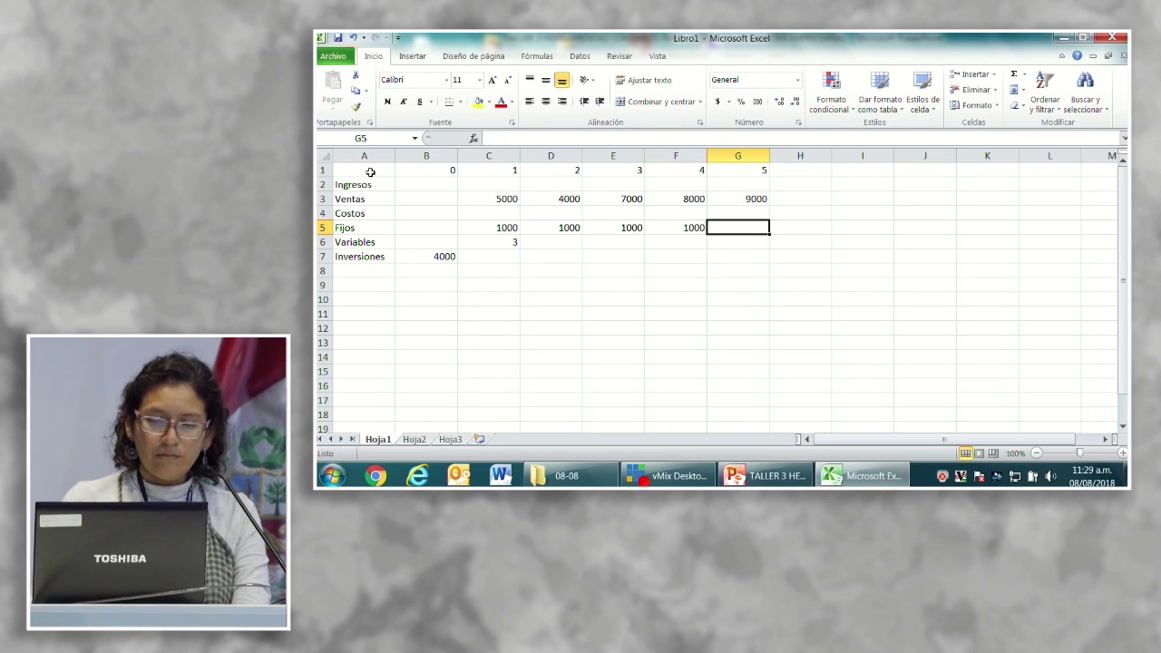
pyautogui.write('1000')
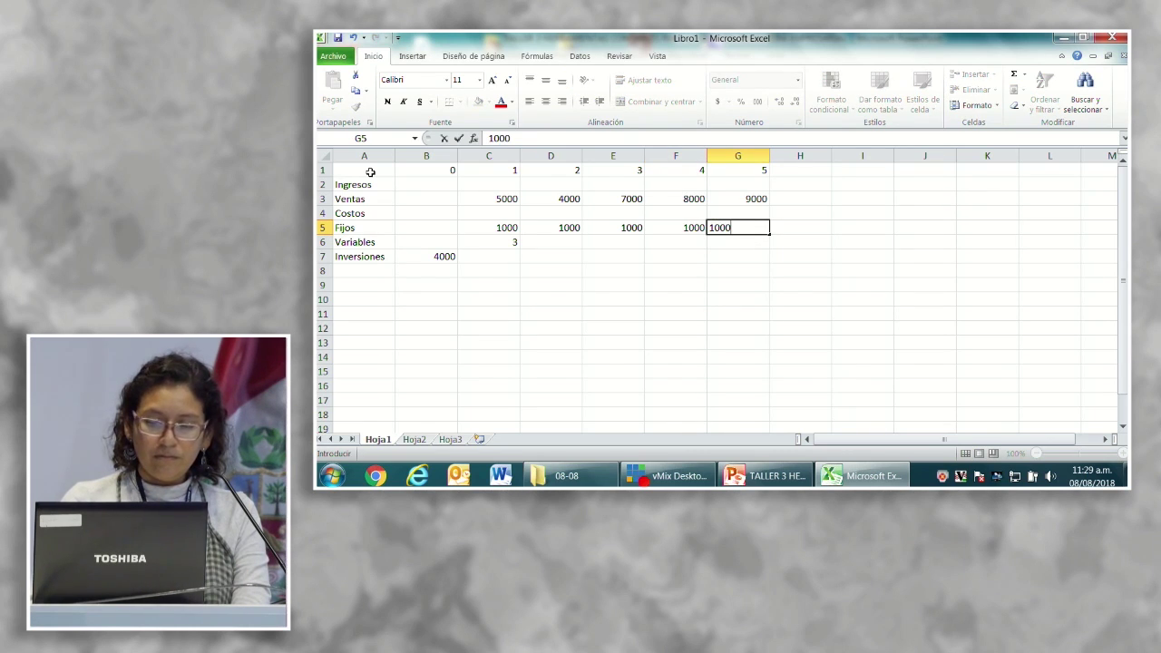
pyautogui.press('Return')
# - Set the Variables cost to 2000 for period 1 in C6 and 2500 for period 2 in D6
pyautogui.press('Left')
pyautogui.press('Left')
pyautogui.press('Left')
pyautogui.press('Left')
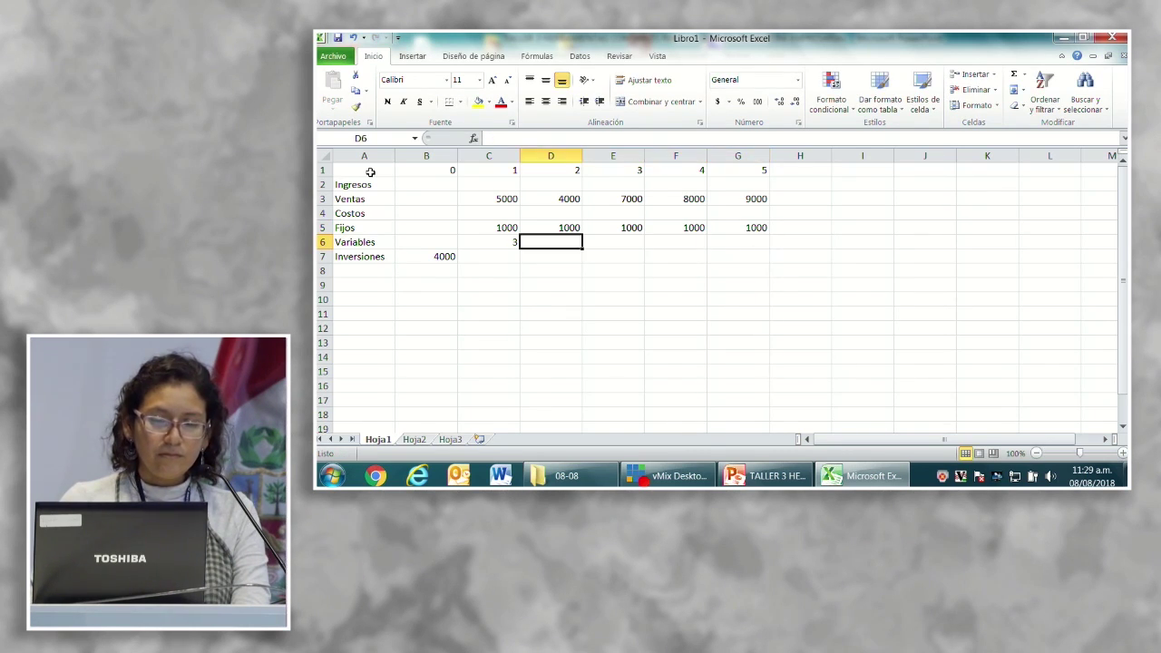
pyautogui.write('2')
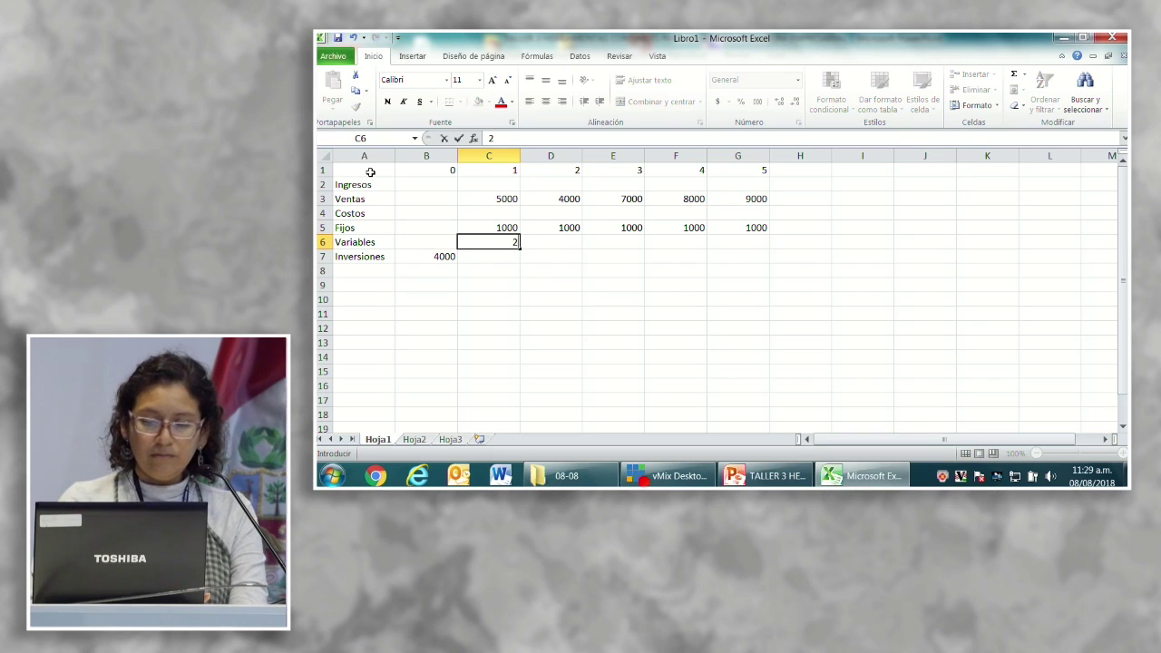
pyautogui.write('000')
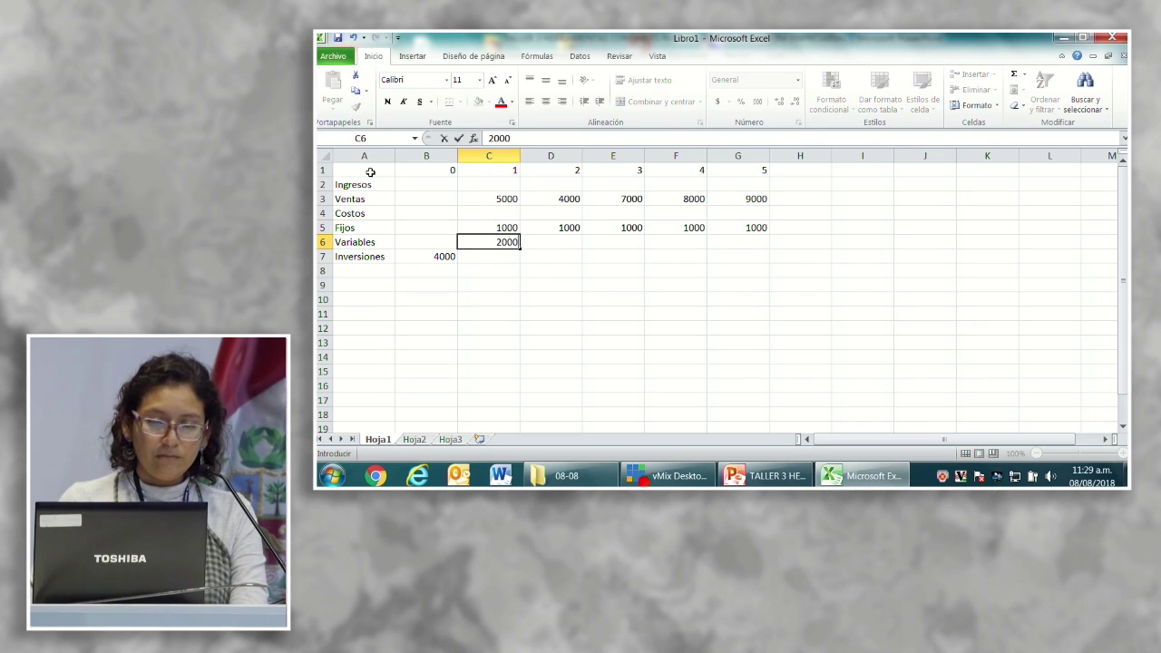
pyautogui.press('Tab')
pyautogui.write('2500')
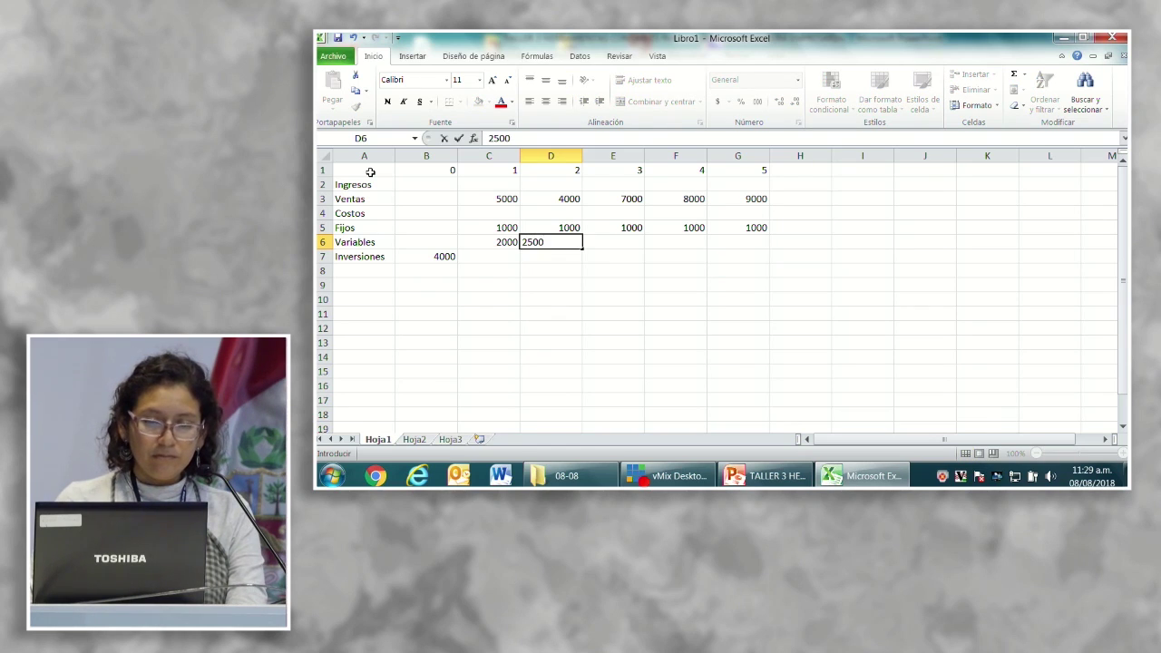
pyautogui.press('Tab')
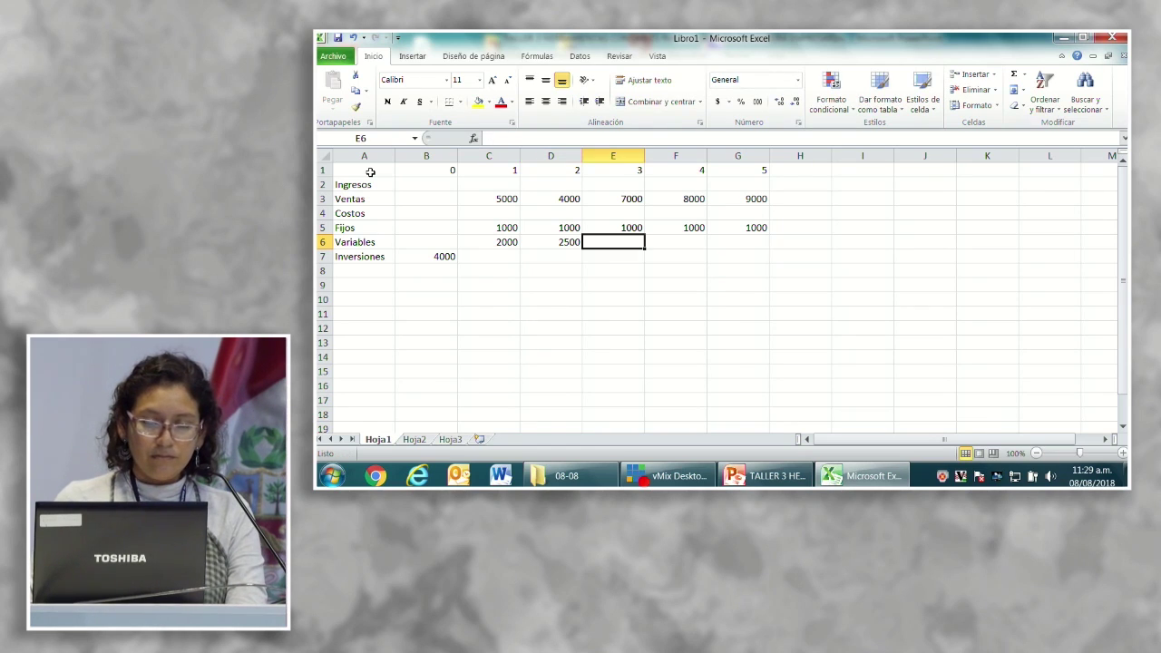
# - Enter the Variables costs 4000, 4500 and 5000 for periods 3 to 5 in E6:G6
pyautogui.write('1500')
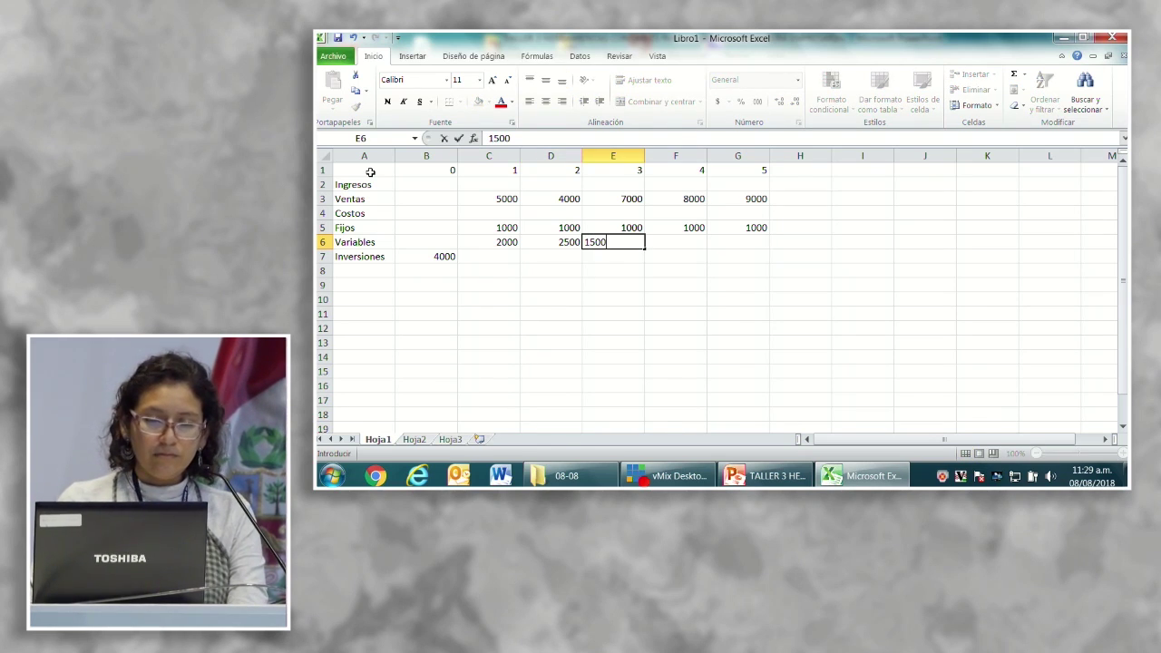
pyautogui.press('BackSpace')
pyautogui.press('BackSpace')
pyautogui.press('BackSpace')
pyautogui.press('BackSpace')
pyautogui.write('4000')
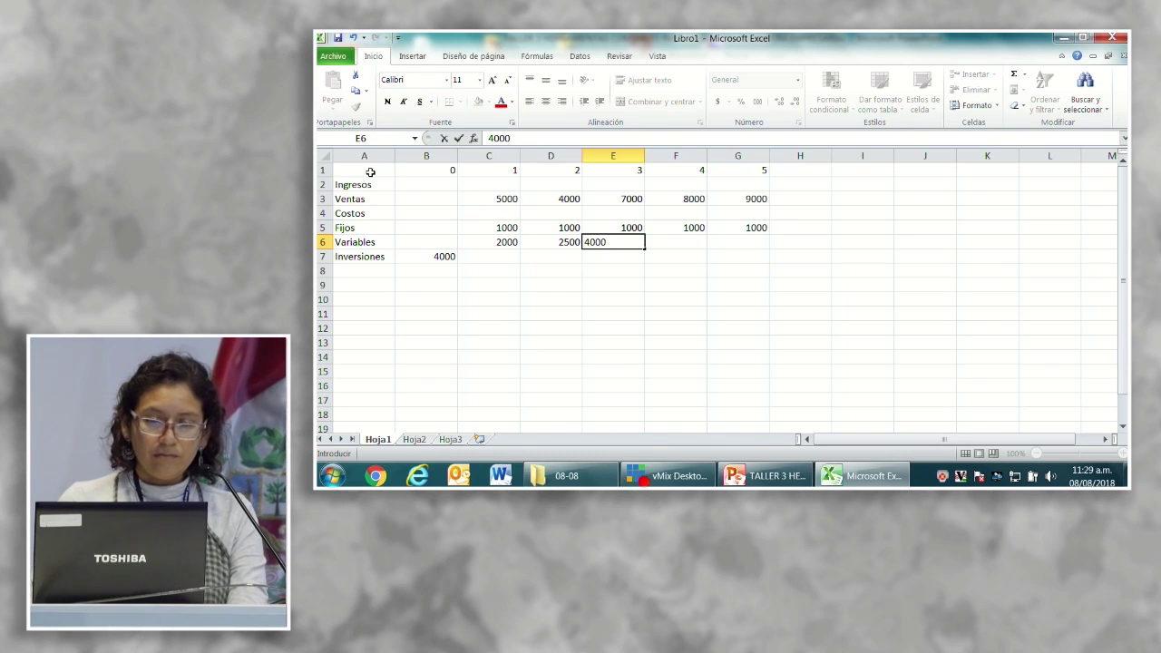
pyautogui.press('Tab')
pyautogui.write('45000')
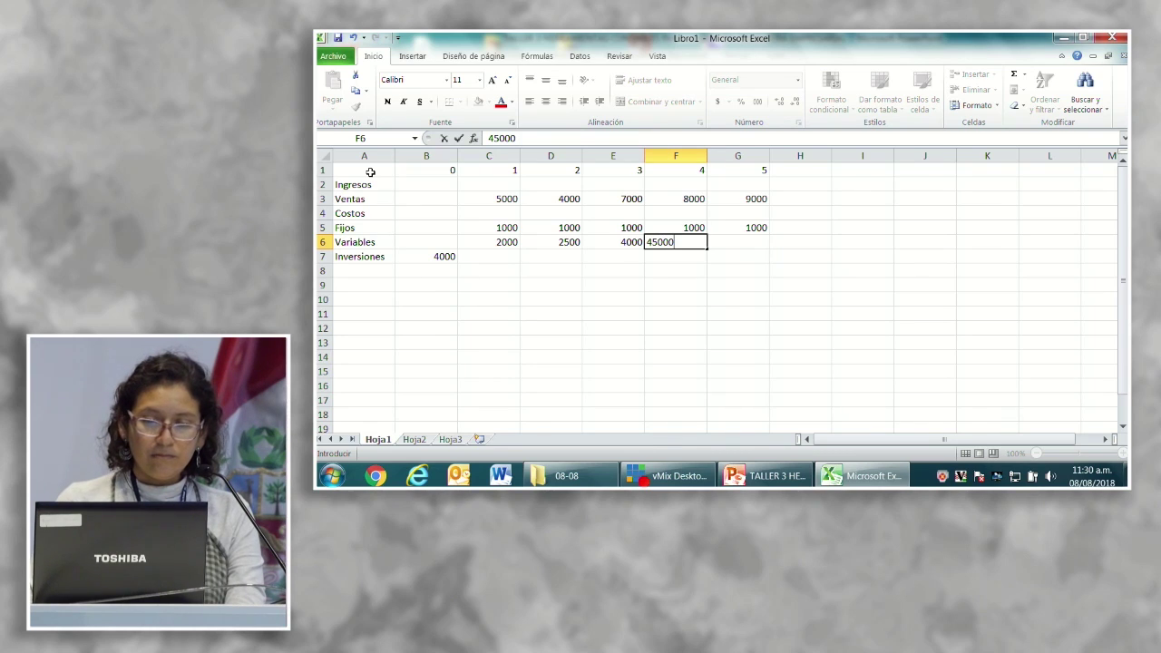
pyautogui.press('BackSpace')
pyautogui.press('Tab')
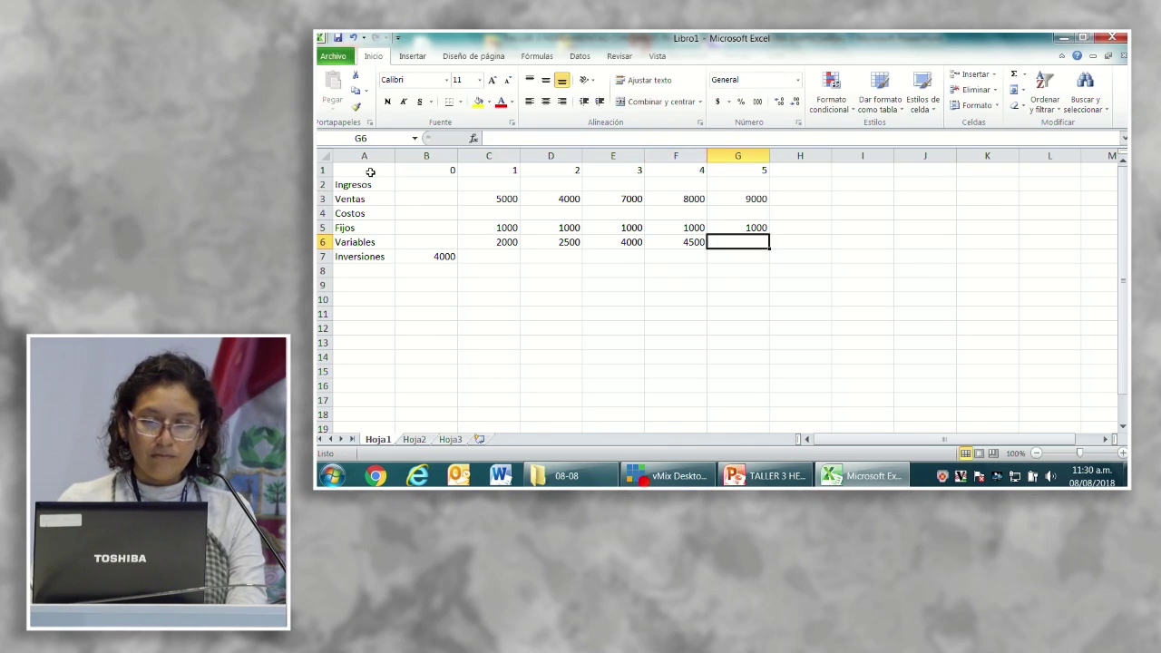
pyautogui.write('5000')
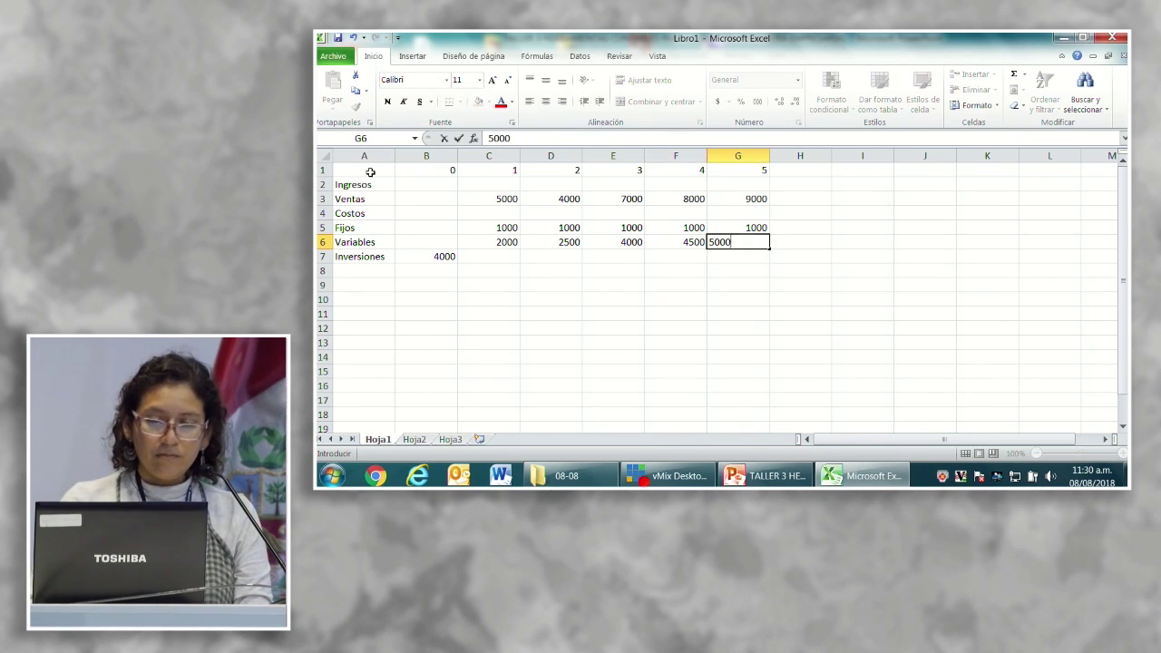
pyautogui.press('Return')
# - Total the Fijos and Variables costs for period 1 in C4 with =SUMA(C5:C6) and copy the formula across to G4
pyautogui.press('Left')
pyautogui.press('Left')
pyautogui.press('Left')
pyautogui.press('Left')
pyautogui.press('Left')
pyautogui.press('Left')
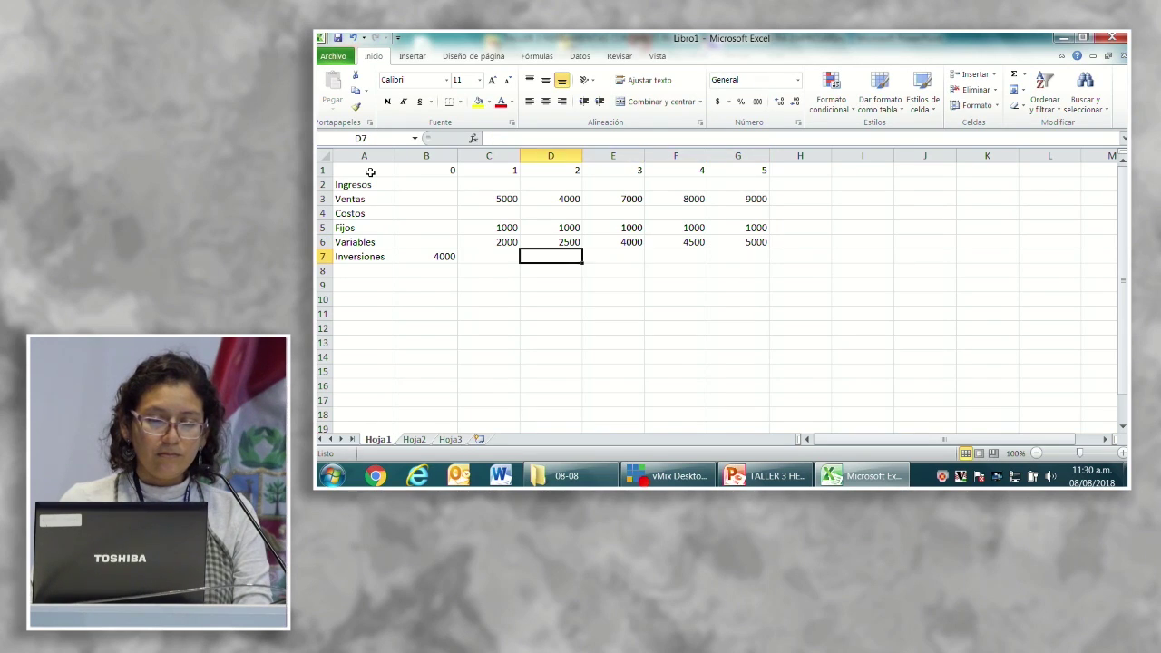
pyautogui.press('Up')
pyautogui.press('Up')
pyautogui.press('Up')
pyautogui.press('Right')
pyautogui.press('Right')
pyautogui.write('=s')
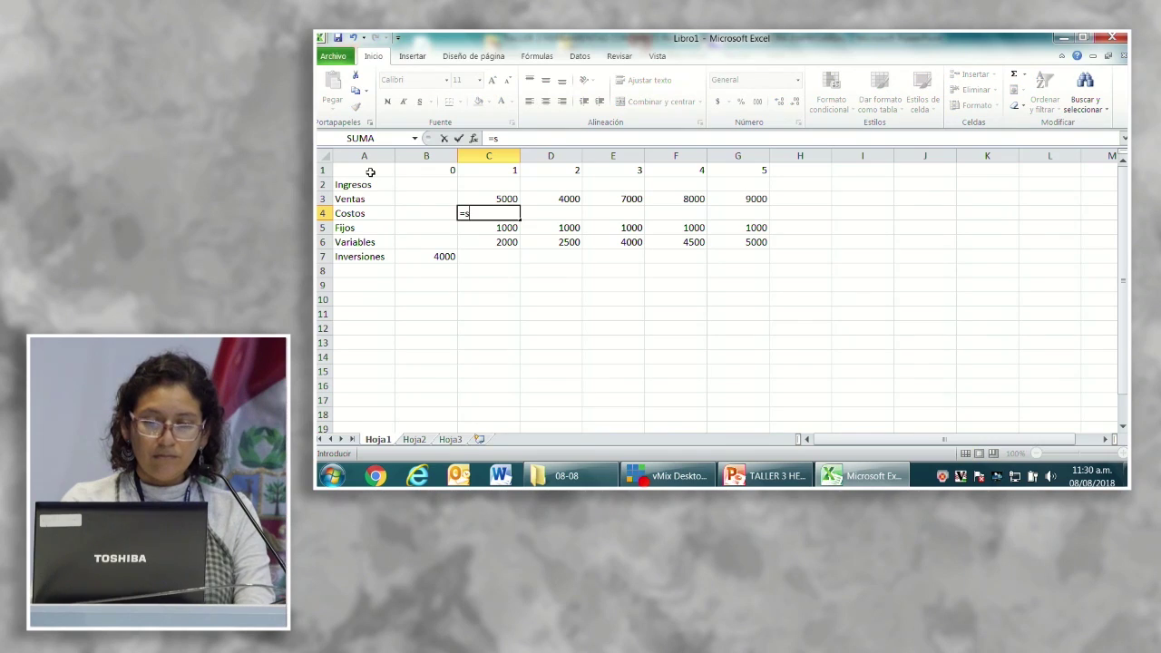
pyautogui.write('uma(')
pyautogui.press('Down')
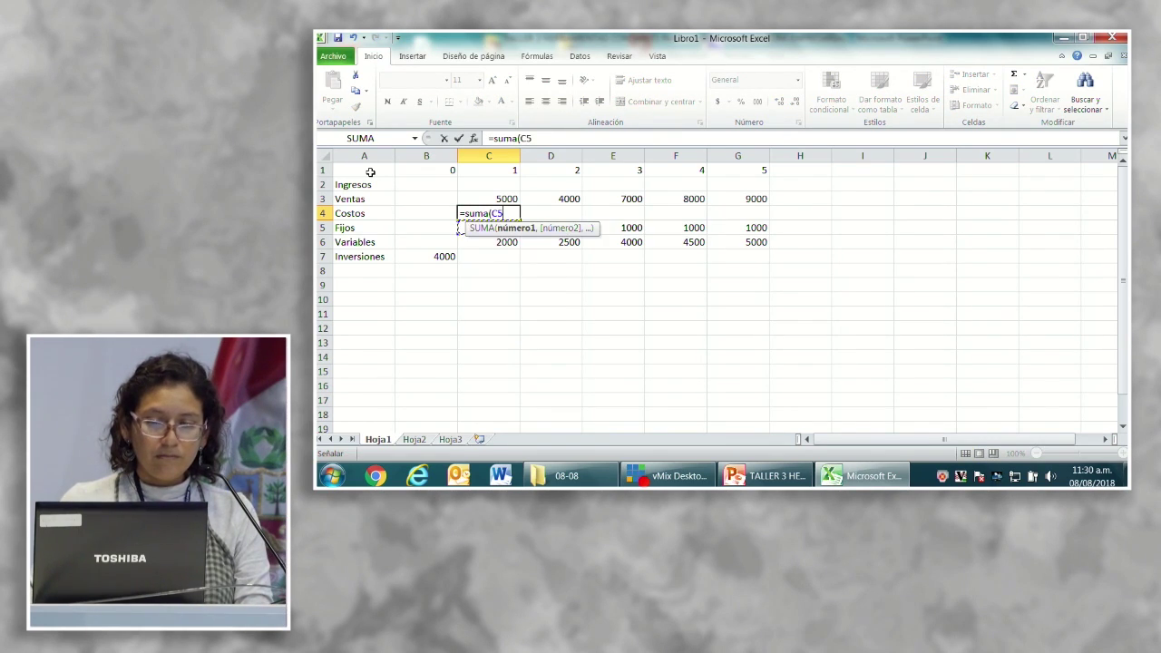
pyautogui.hotkey('shift', 'Down')
pyautogui.write(')')
pyautogui.press('Return')
pyautogui.press('Up')
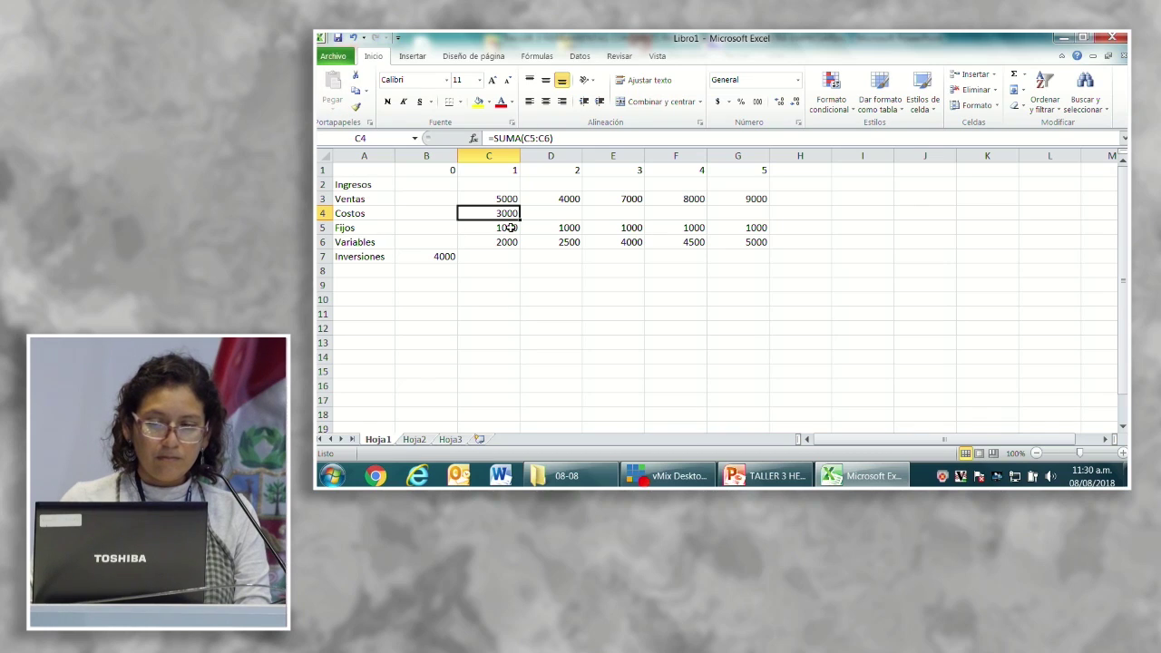
pyautogui.moveTo(522, 218); pyautogui.dragTo(760, 171)
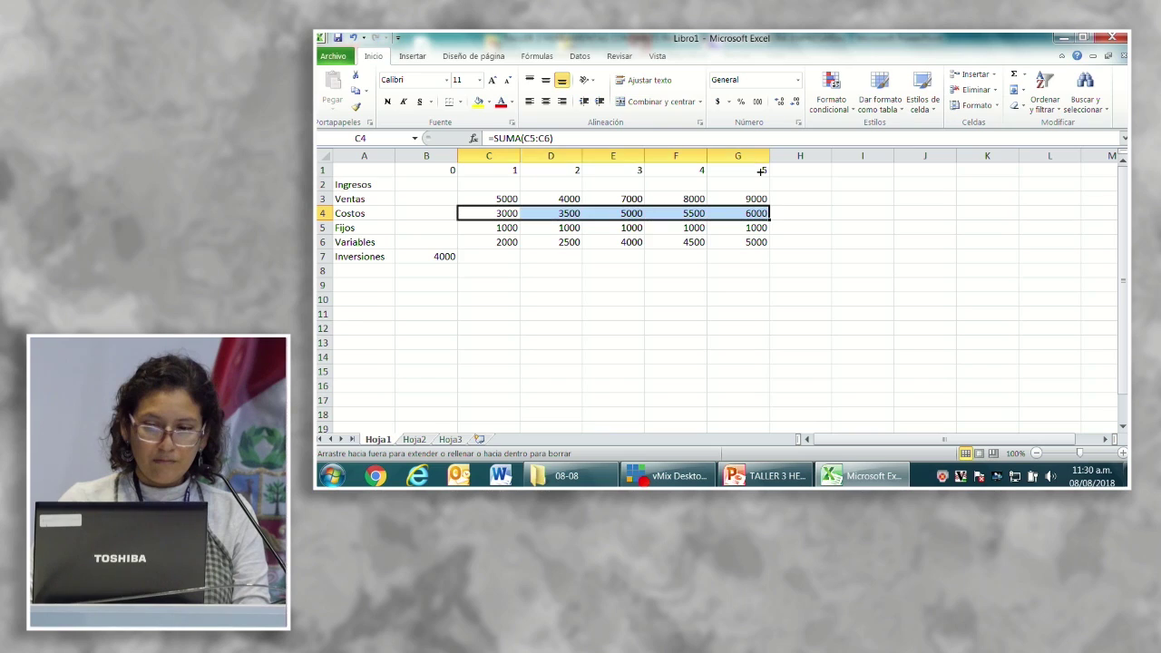
# - Enter the net cash flow formula =B2-B4-B7 for period 0 in B8 and copy it across to G8
pyautogui.press('Down')
pyautogui.press('Right')
pyautogui.press('Down')
pyautogui.press('Down')
pyautogui.press('Down')
pyautogui.press('Left')
pyautogui.press('Left')
pyautogui.write('=')
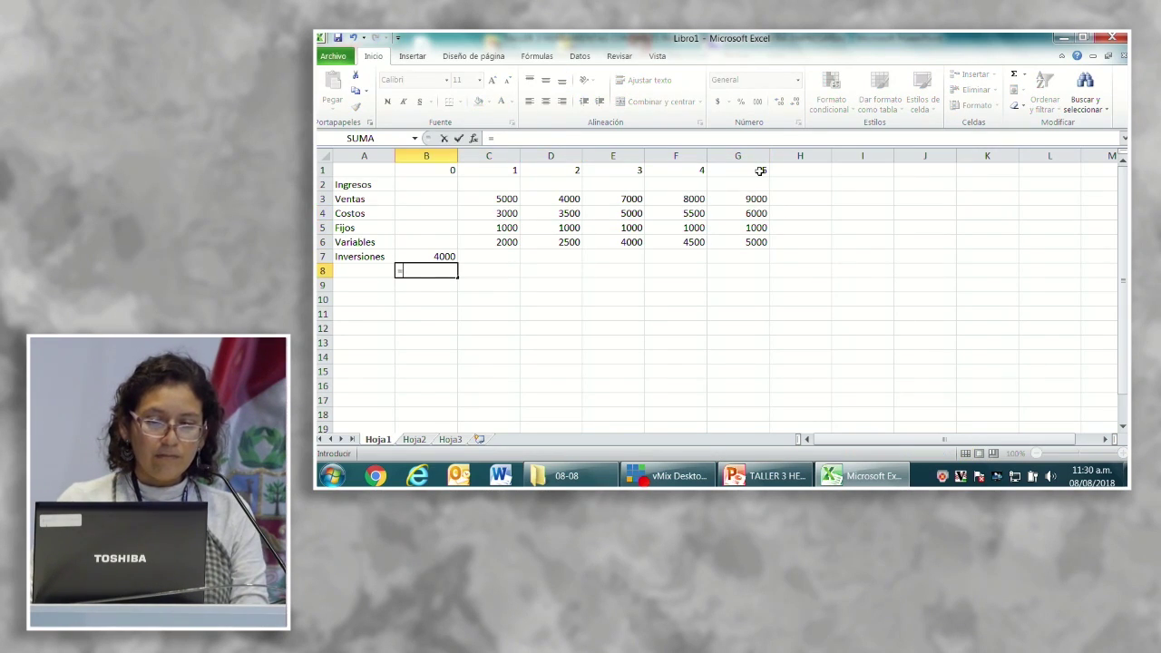
pyautogui.press('Up')
pyautogui.press('Up')
pyautogui.press('Up')
pyautogui.press('Up')
pyautogui.press('Up')
pyautogui.press('Up')
pyautogui.write('-')
pyautogui.press('Up')
pyautogui.press('Up')
pyautogui.press('Up')
pyautogui.press('Up')
pyautogui.write('-')
pyautogui.press('Up')
pyautogui.press('Up')
pyautogui.press('Down')
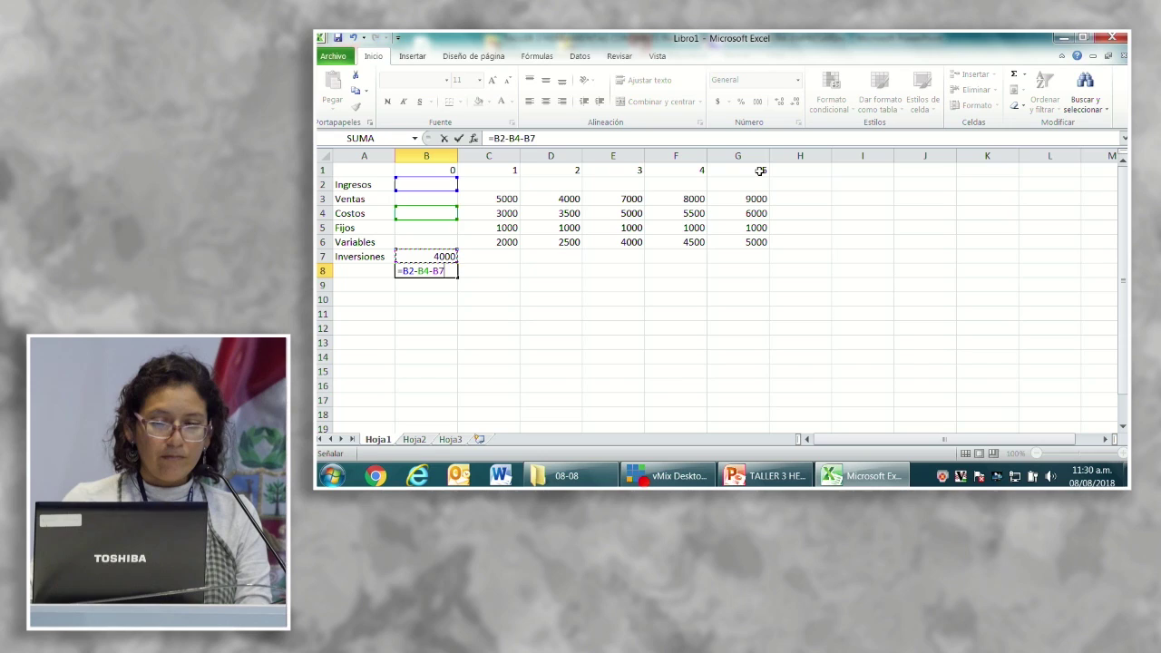
pyautogui.press('Return')
pyautogui.press('Up')
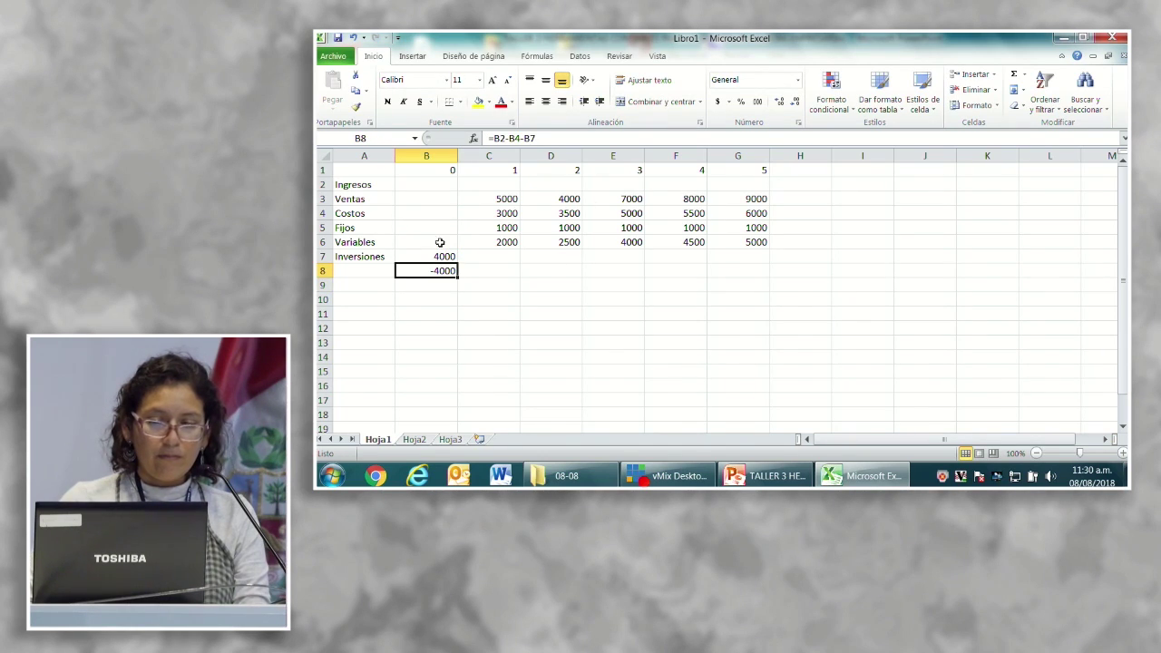
pyautogui.moveTo(459, 280); pyautogui.dragTo(767, 288)
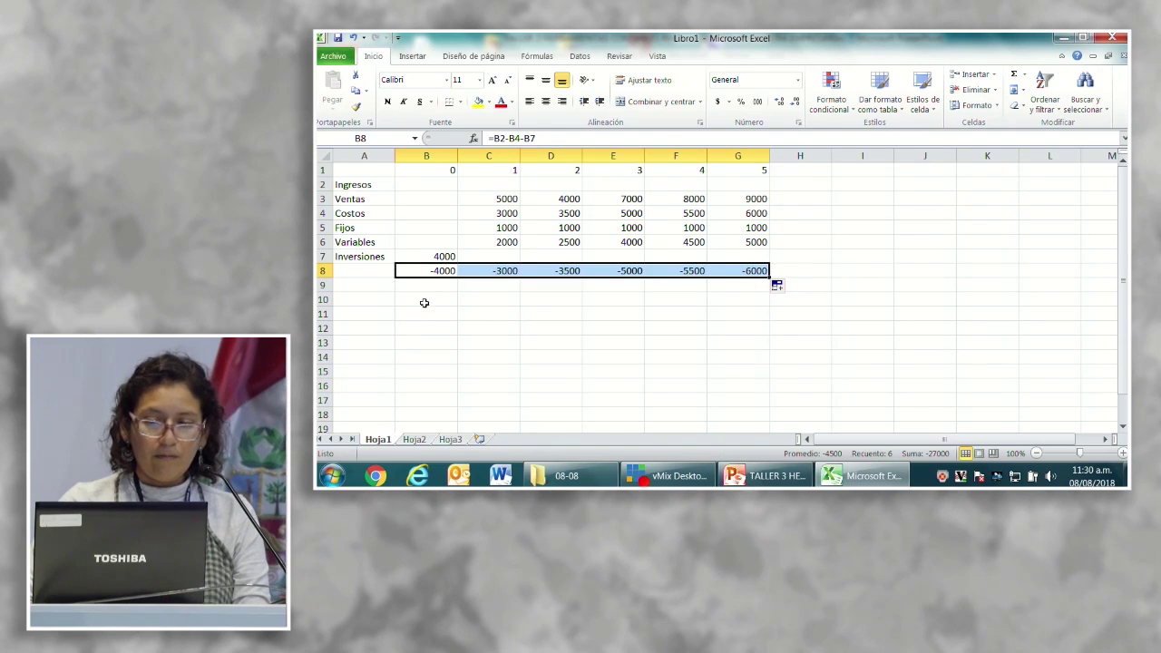
pyautogui.click(431, 287)
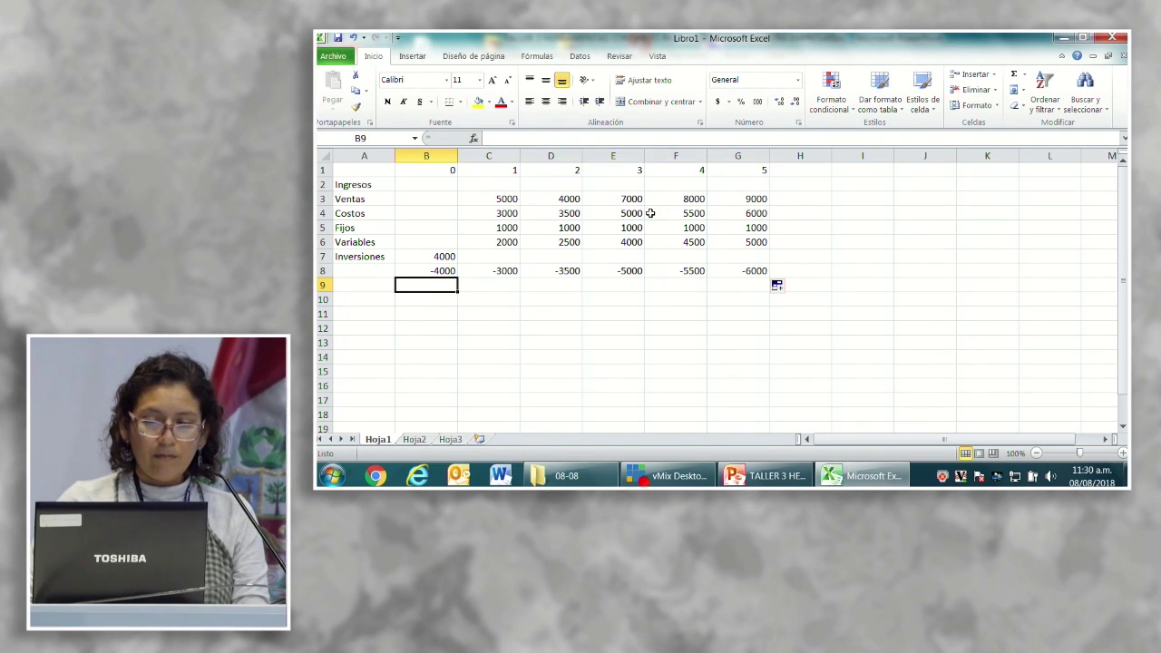
# - Set the Ventas value for period 2 in D3 to 7000
pyautogui.click(544, 200)
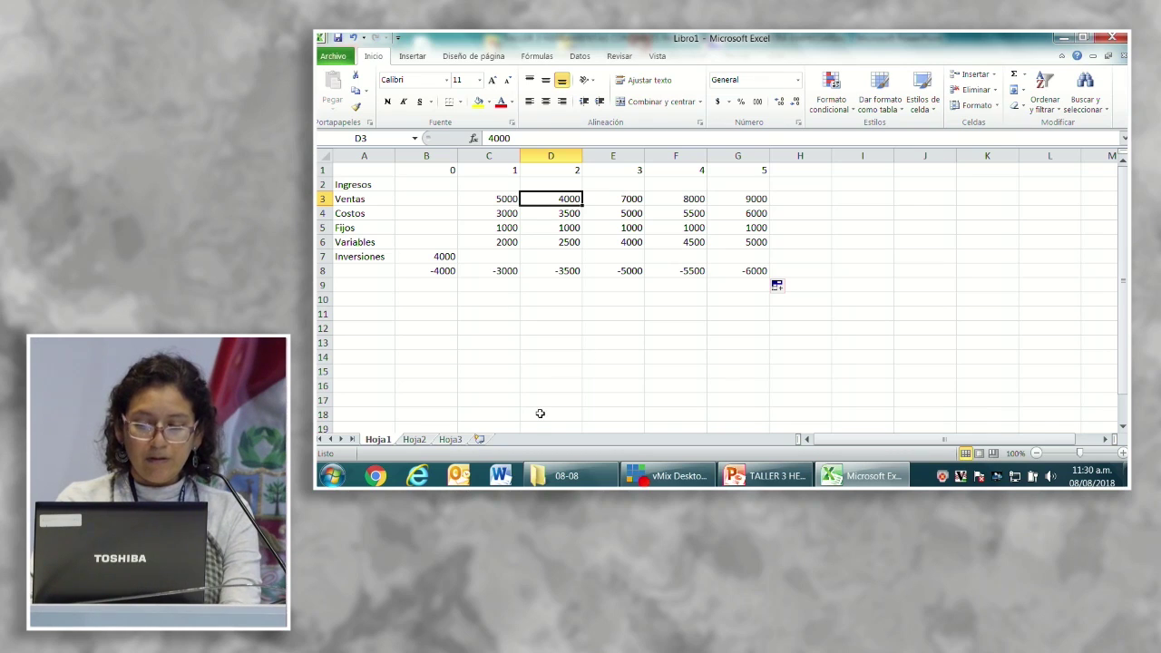
pyautogui.write('7000')
pyautogui.press('Return')
pyautogui.press('Up')
pyautogui.press('Down')
pyautogui.press('Down')
pyautogui.press('Down')
pyautogui.press('Down')
pyautogui.press('Down')
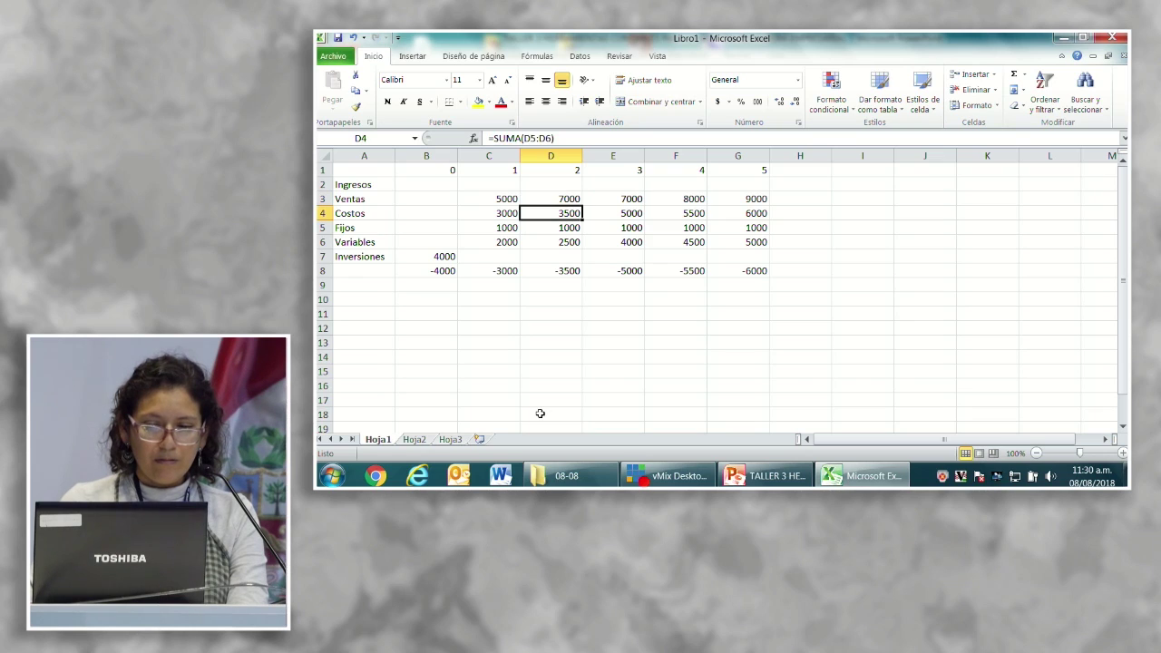
# - Set the Ventas value for period 2 in D3 to 8000
pyautogui.press('Up')
pyautogui.press('Up')
pyautogui.press('Up')
pyautogui.press('Up')
pyautogui.press('Up')
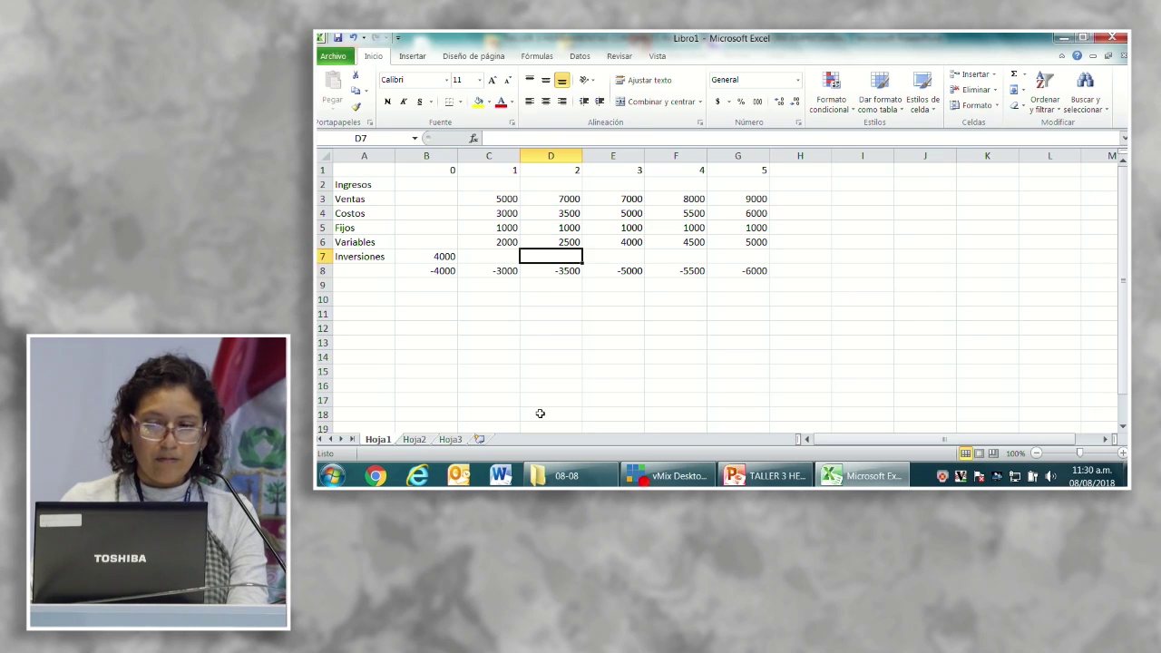
pyautogui.write('8000')
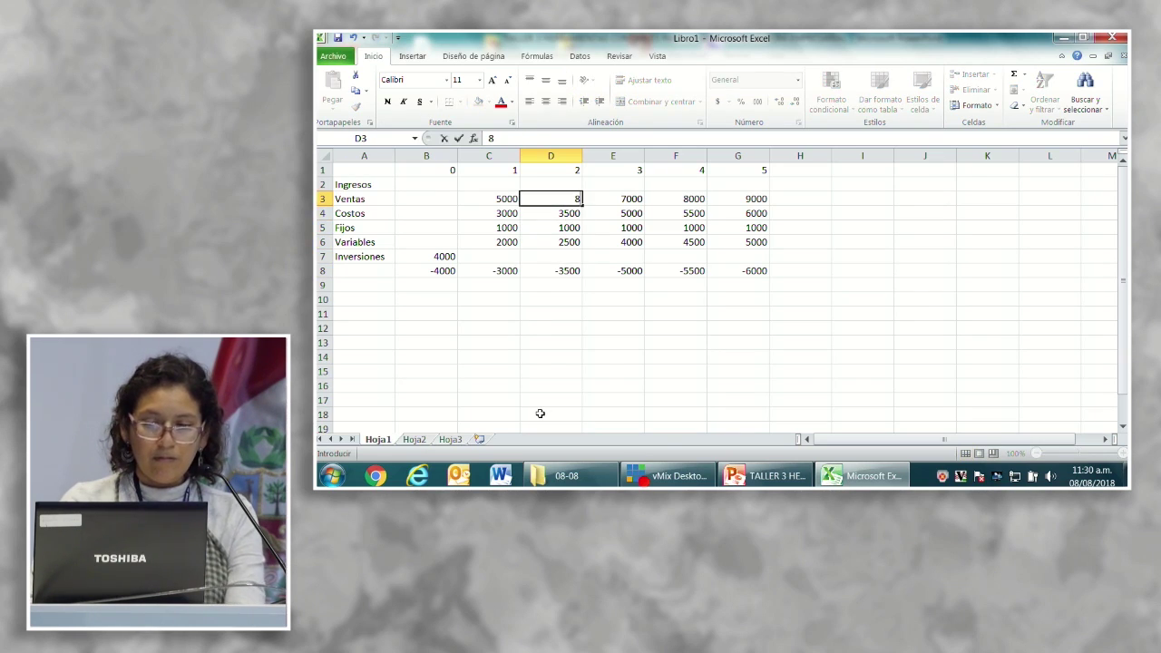
pyautogui.press('Return')
pyautogui.press('Down')
pyautogui.press('Down')
pyautogui.press('Down')
pyautogui.press('Down')
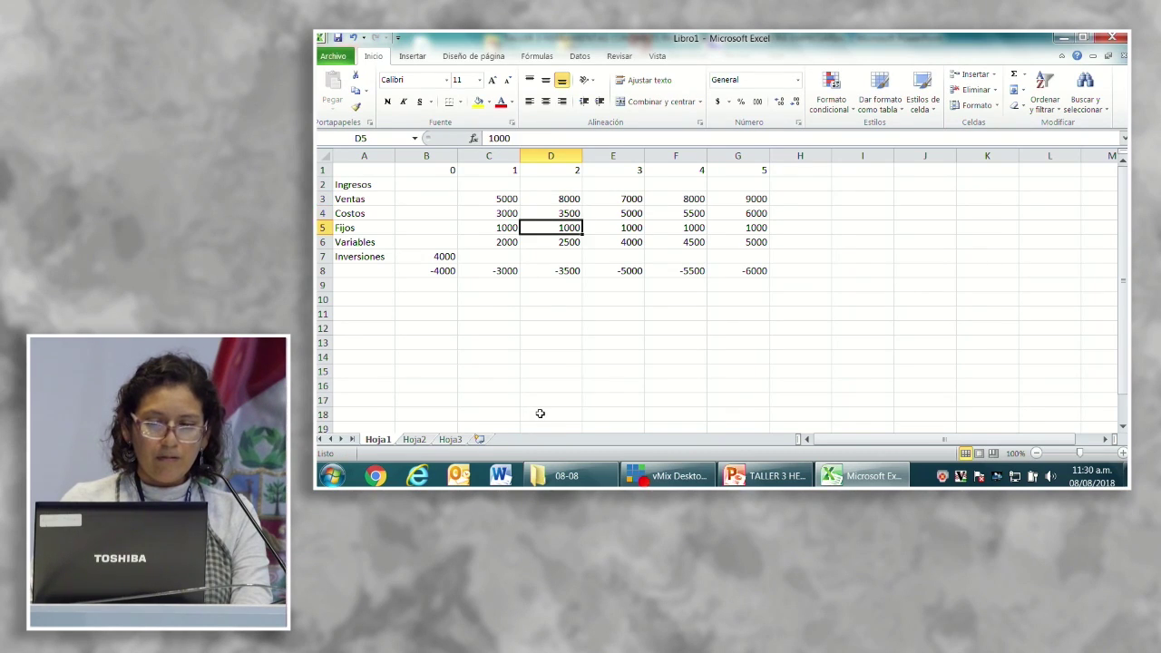
# - Inspect the cell references used by the net cash flow formulas in D8 and B8
pyautogui.click(584, 138)
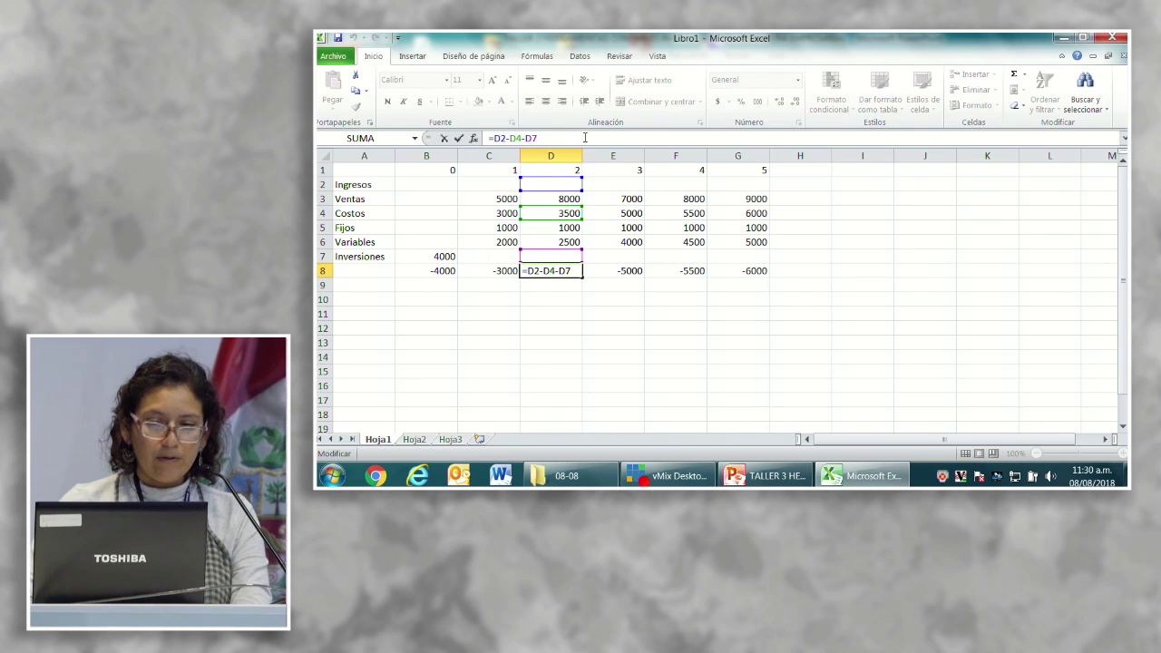
pyautogui.press('Return')
pyautogui.press('Up')
pyautogui.press('Up')
pyautogui.press('Up')
pyautogui.press('Up')
pyautogui.press('Up')
pyautogui.press('Up')
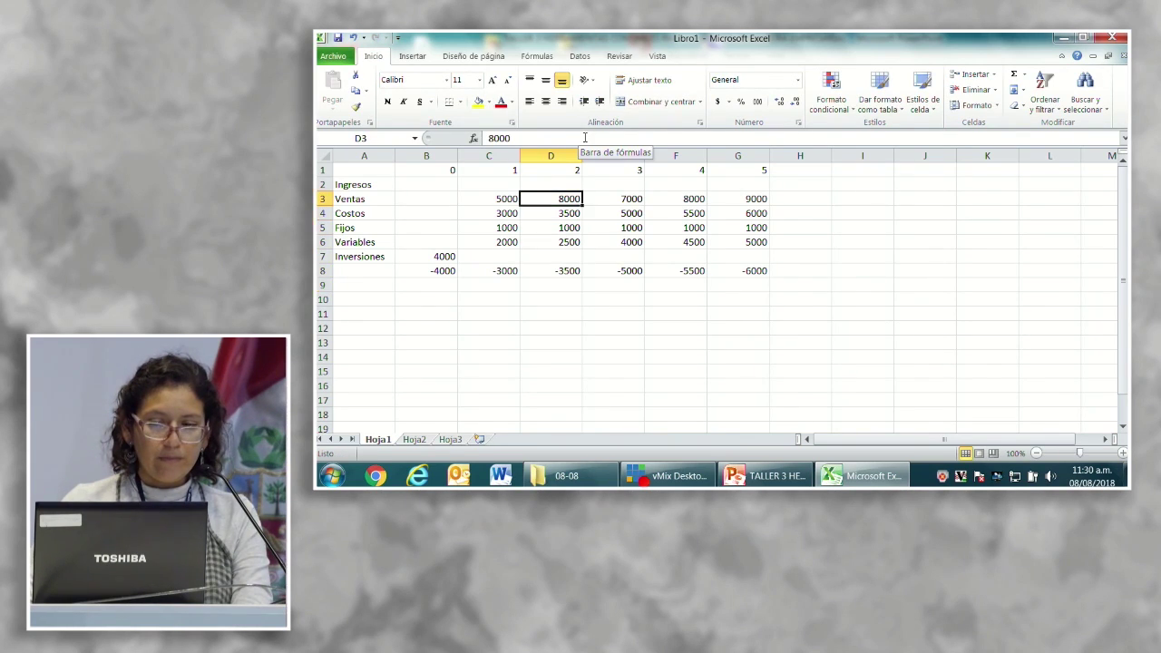
pyautogui.press('Left')
pyautogui.press('Down')
pyautogui.press('Down')
pyautogui.press('Down')
pyautogui.press('Down')
pyautogui.press('Down')
pyautogui.press('Left')
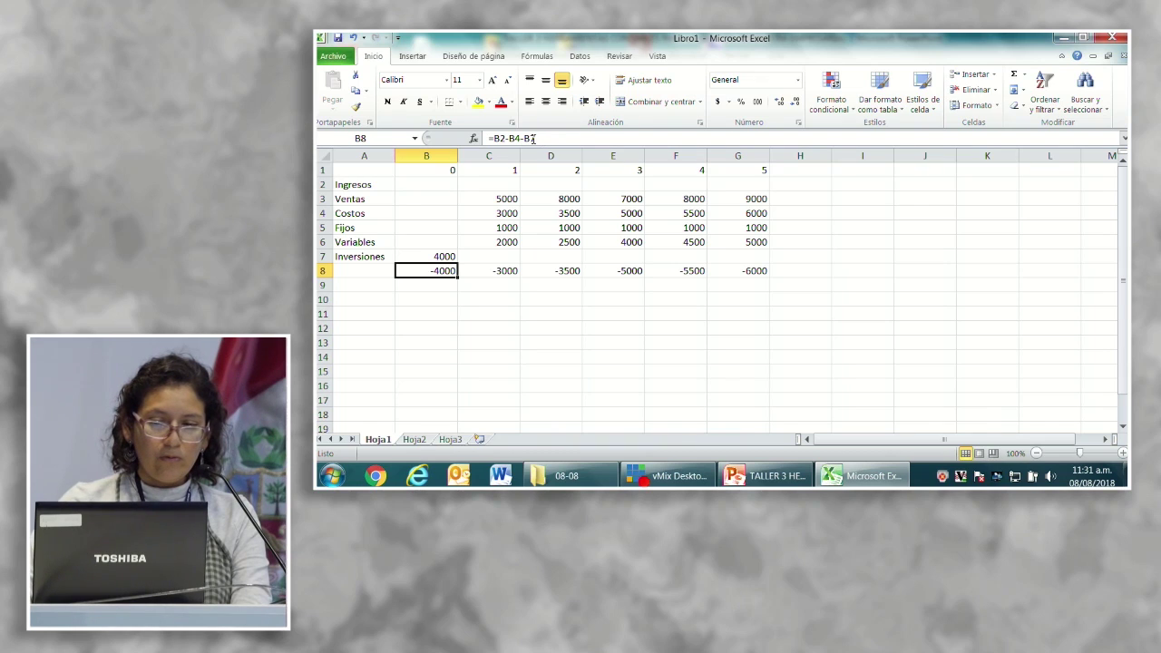
pyautogui.click(509, 138)
pyautogui.press('Return')
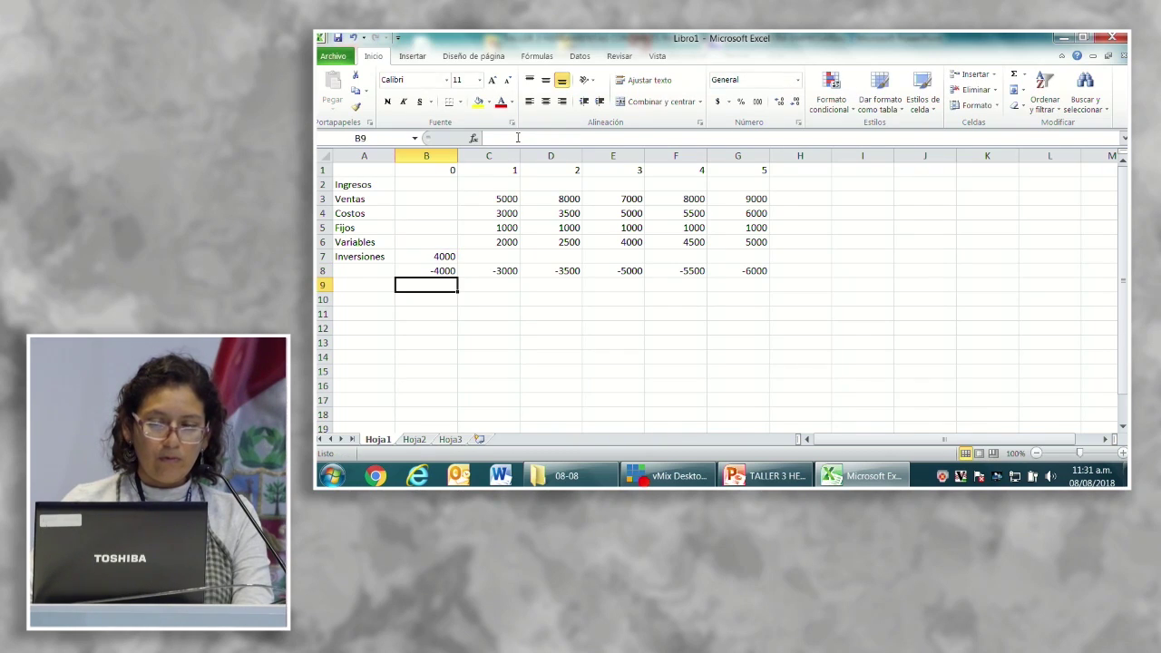
pyautogui.press('Up')
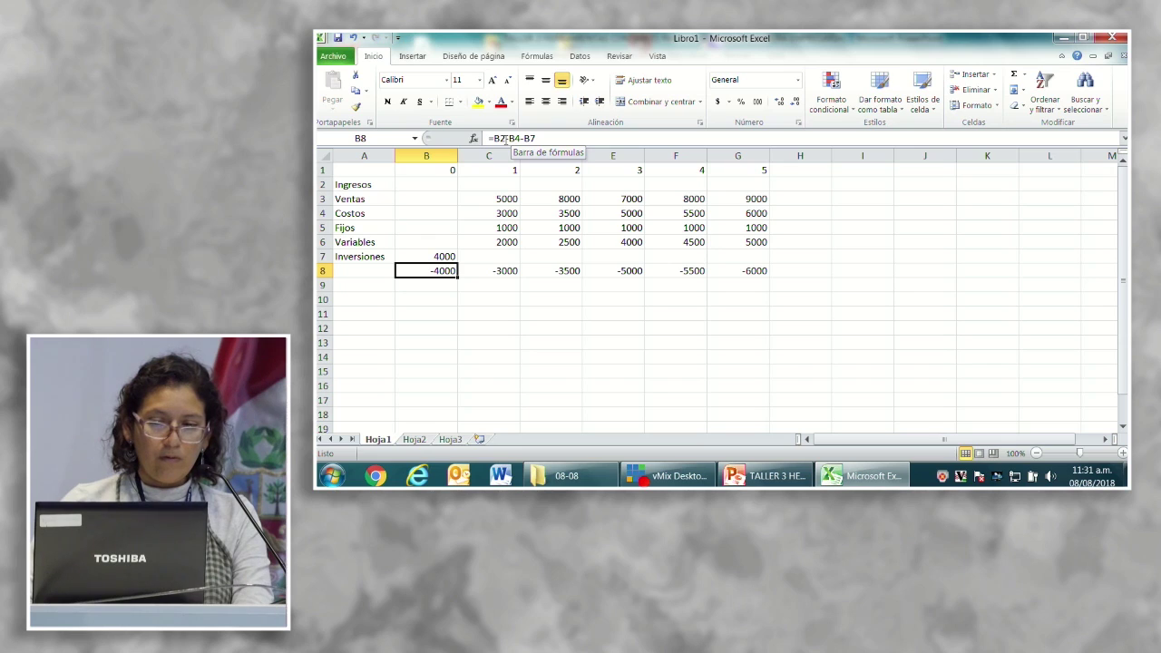
# - Correct the net cash flow formula in B8 to =B3-B4-B7 and copy it across to G8
pyautogui.click(505, 139)
pyautogui.press('BackSpace')
pyautogui.write('3')
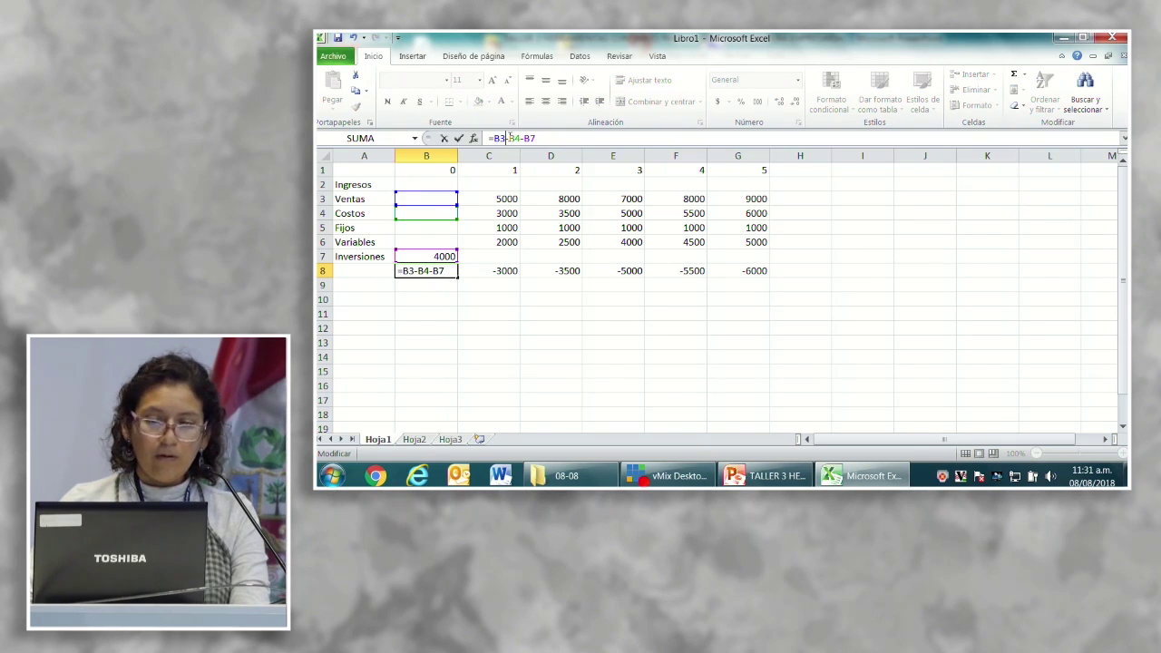
pyautogui.press('Return')
pyautogui.press('Up')
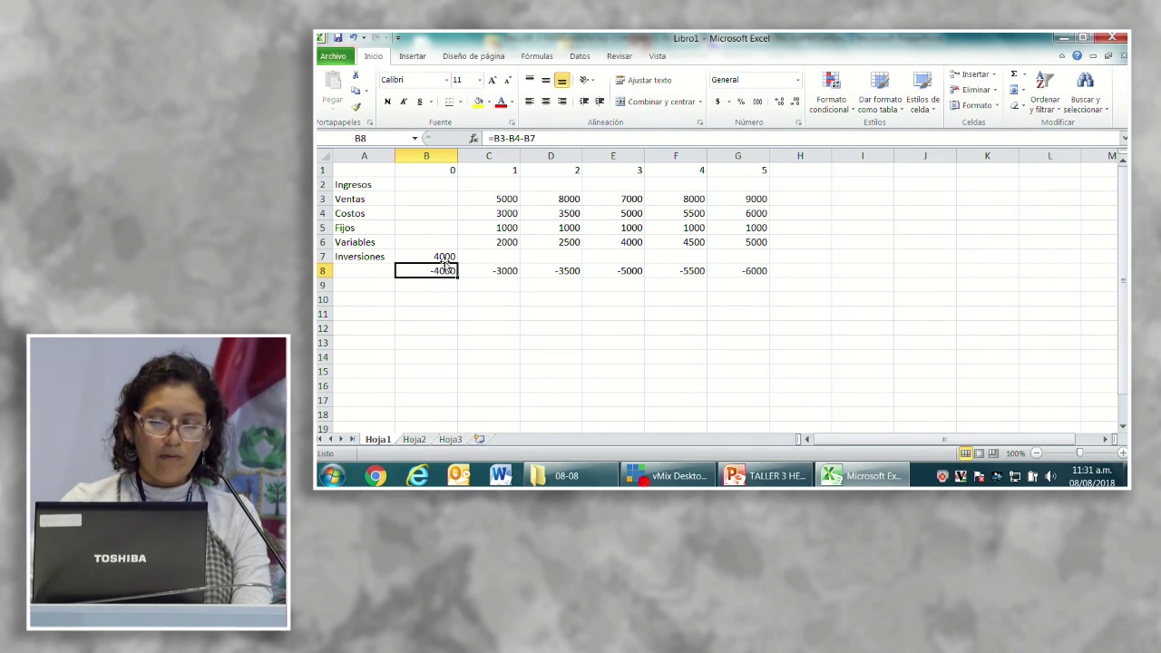
pyautogui.moveTo(462, 271); pyautogui.dragTo(772, 260)
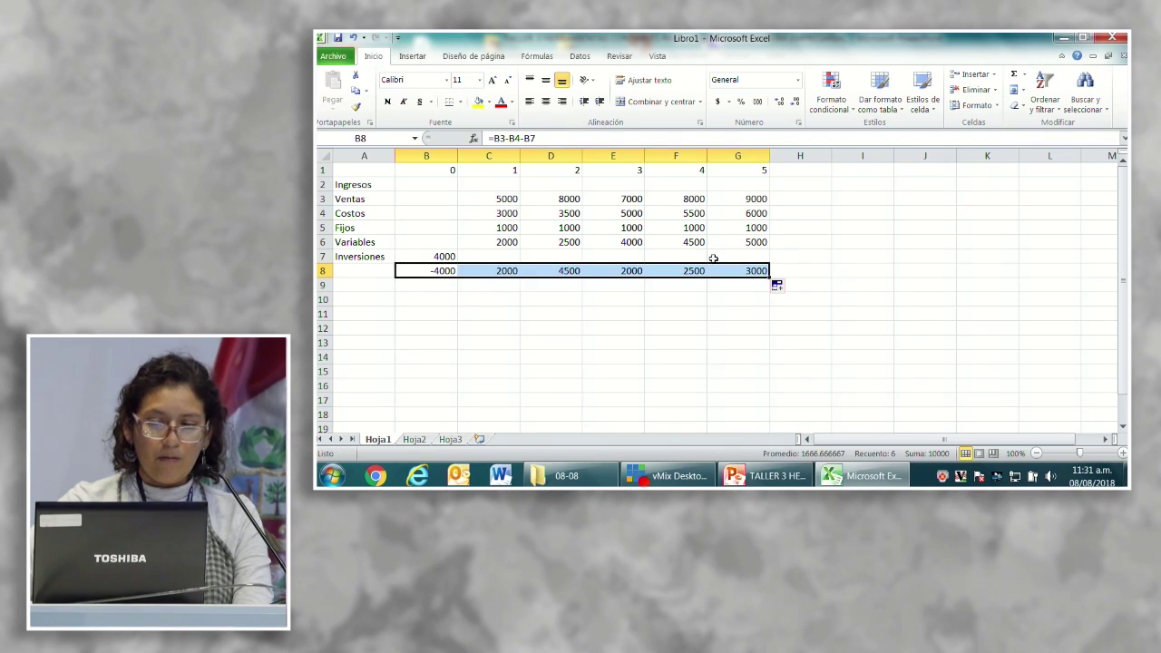
# - Add the label VAN in A9 below the net cash flow row
pyautogui.click(374, 294)
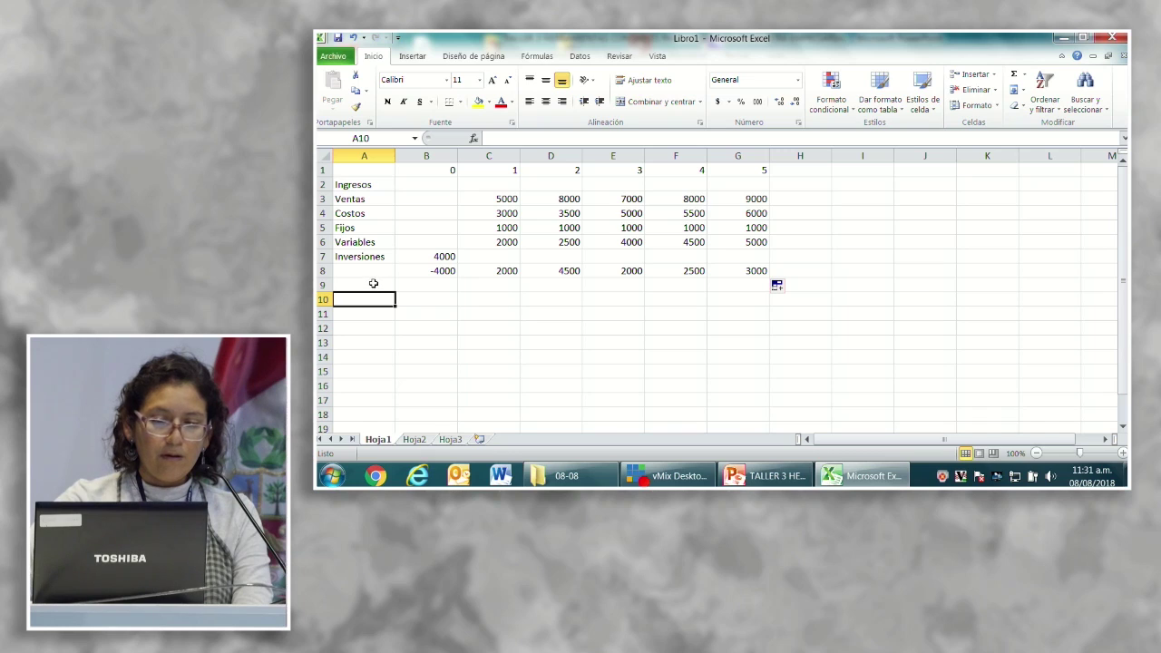
pyautogui.click(373, 284)
pyautogui.write('V')
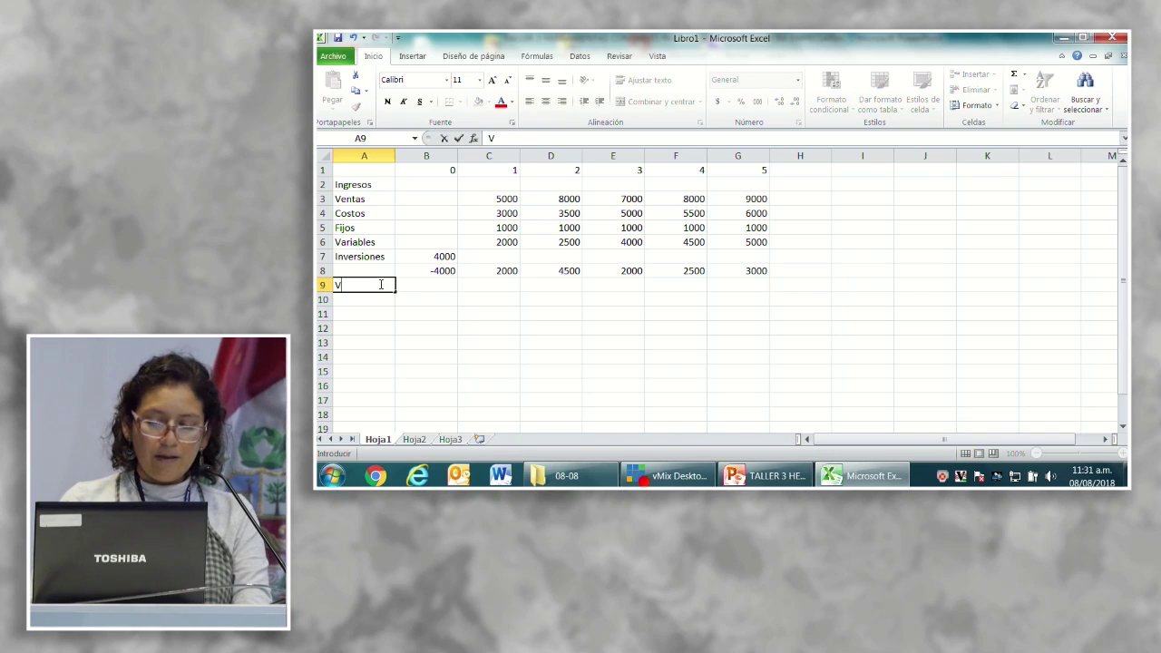
pyautogui.write('AN')
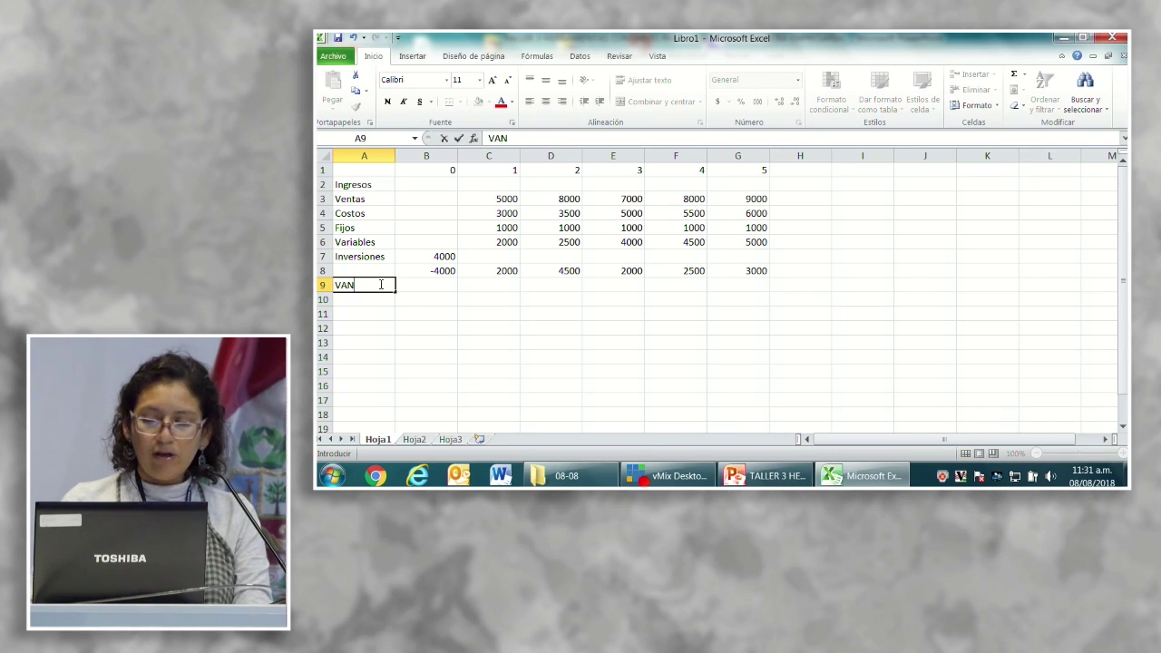
pyautogui.press('Return')
pyautogui.click(380, 284)
# - Review the Inversiones and net cash flow rows across periods 0 to 5
pyautogui.press('Up')
pyautogui.press('Up')
pyautogui.press('Up')
pyautogui.press('Up')
pyautogui.press('Up')
pyautogui.press('Up')
pyautogui.press('Down')
pyautogui.press('Down')
pyautogui.press('Down')
pyautogui.press('Down')
pyautogui.press('Right')
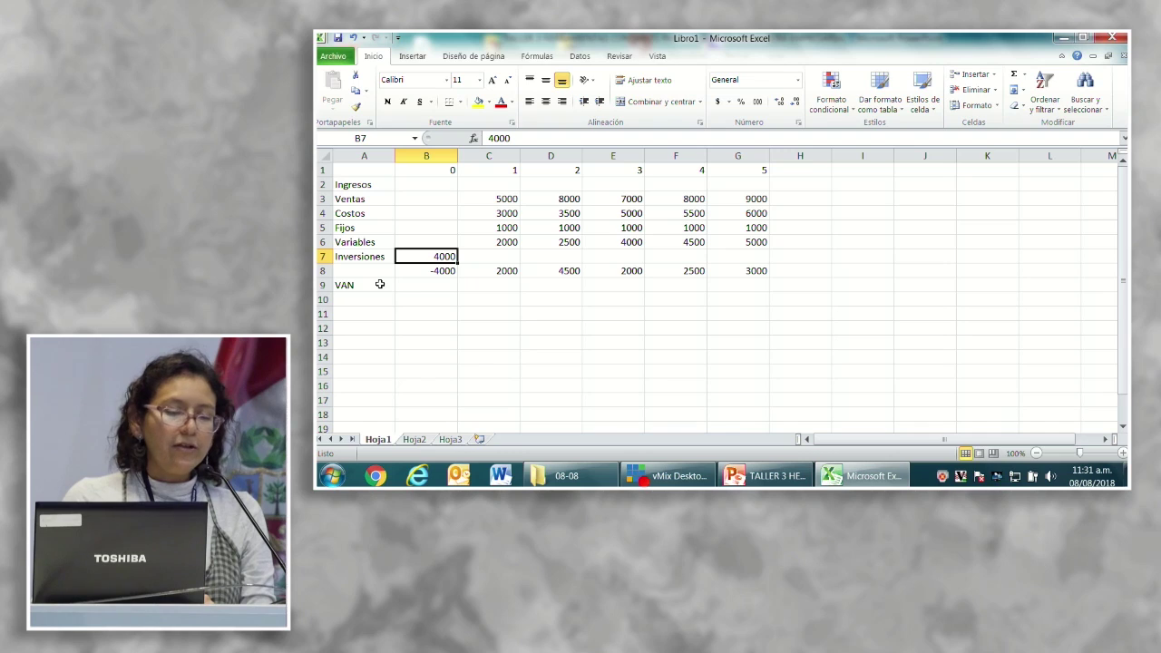
pyautogui.press('Left')
pyautogui.press('Right')
pyautogui.press('Right')
pyautogui.press('Right')
pyautogui.press('Right')
pyautogui.press('Right')
pyautogui.press('Right')
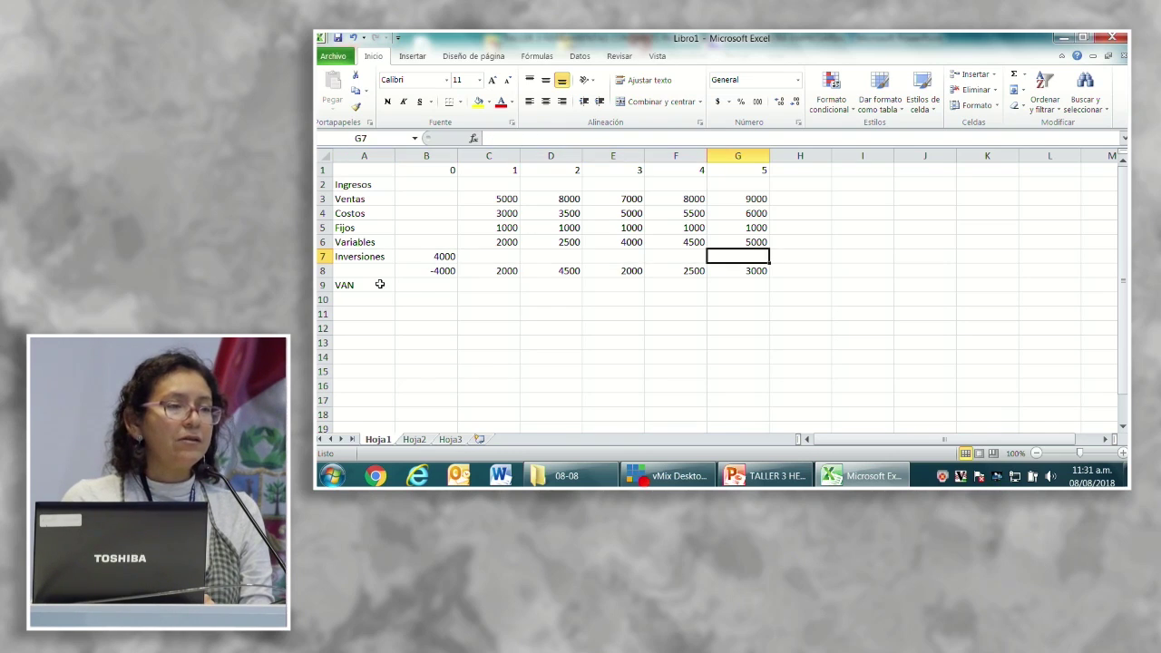
pyautogui.press('Left')
pyautogui.press('Left')
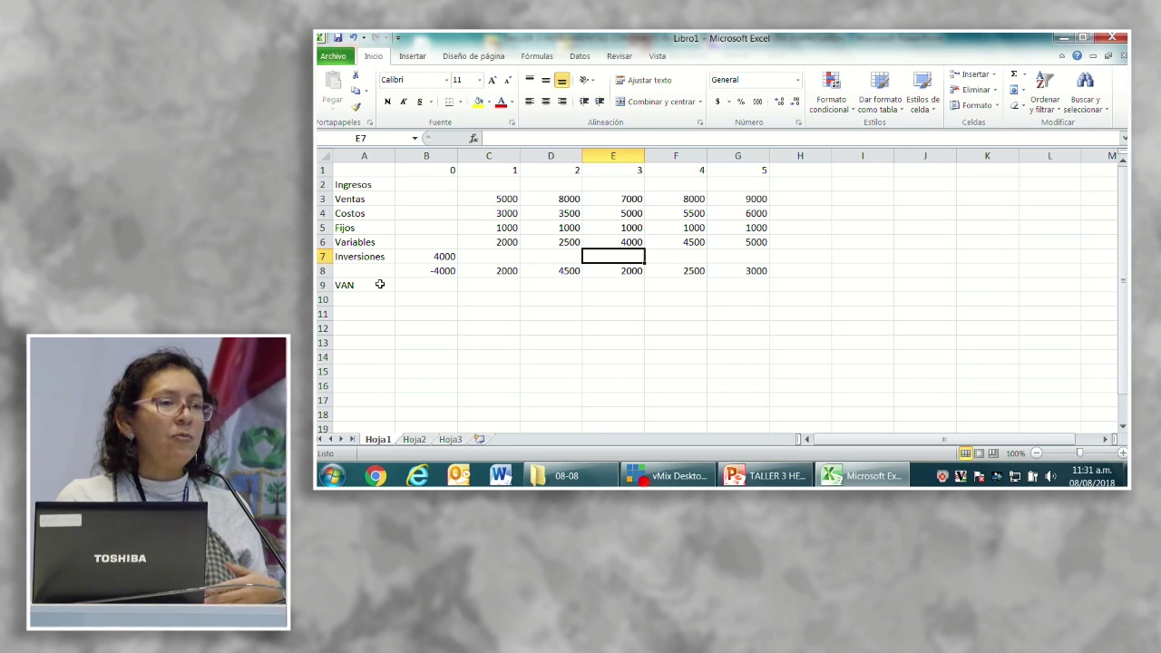
pyautogui.press('Left')
pyautogui.press('Left')
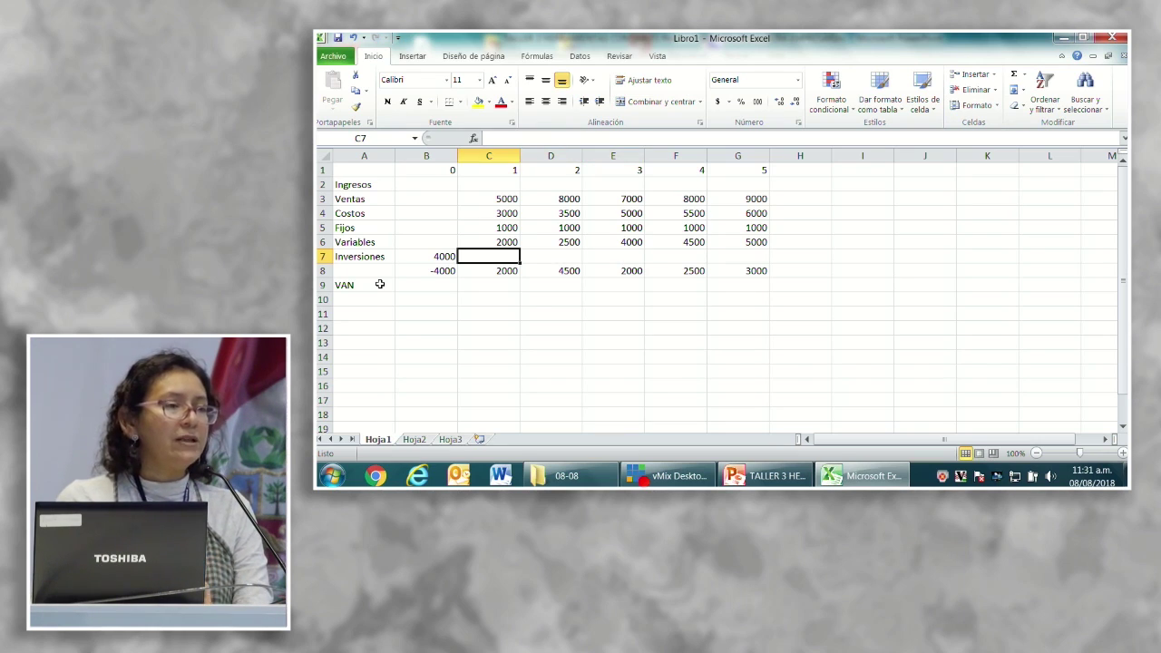
pyautogui.press('Right')
pyautogui.press('Right')
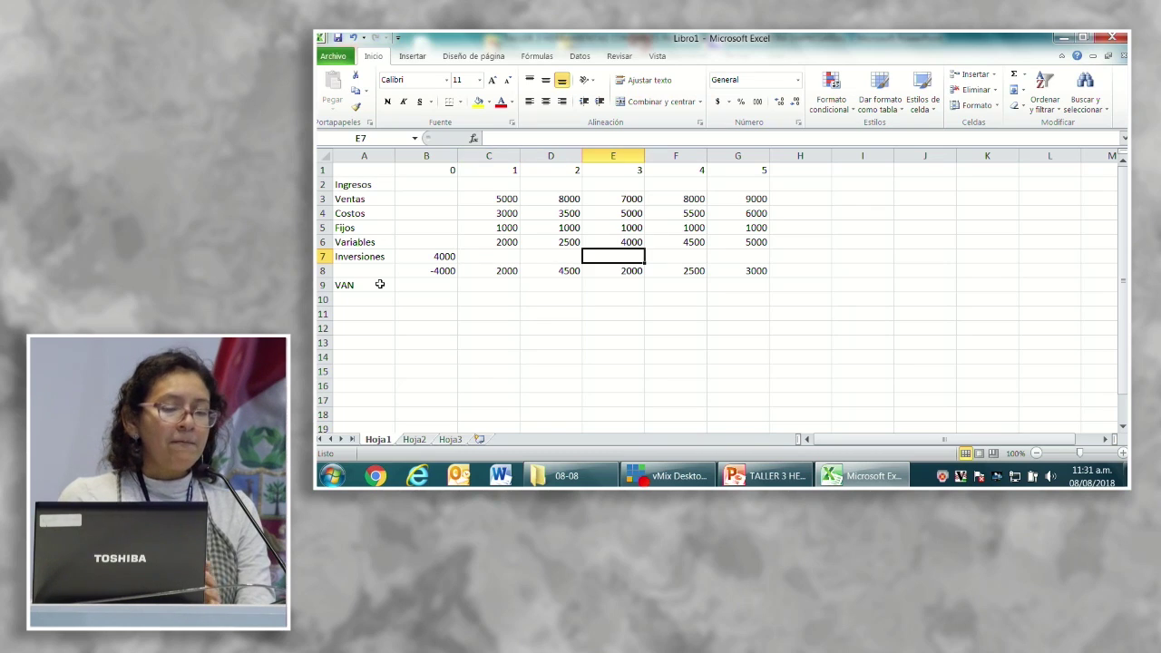
pyautogui.press('Down')
pyautogui.press('Left')
pyautogui.press('Left')
pyautogui.press('Up')
pyautogui.press('Right')
pyautogui.press('Right')
pyautogui.press('Right')
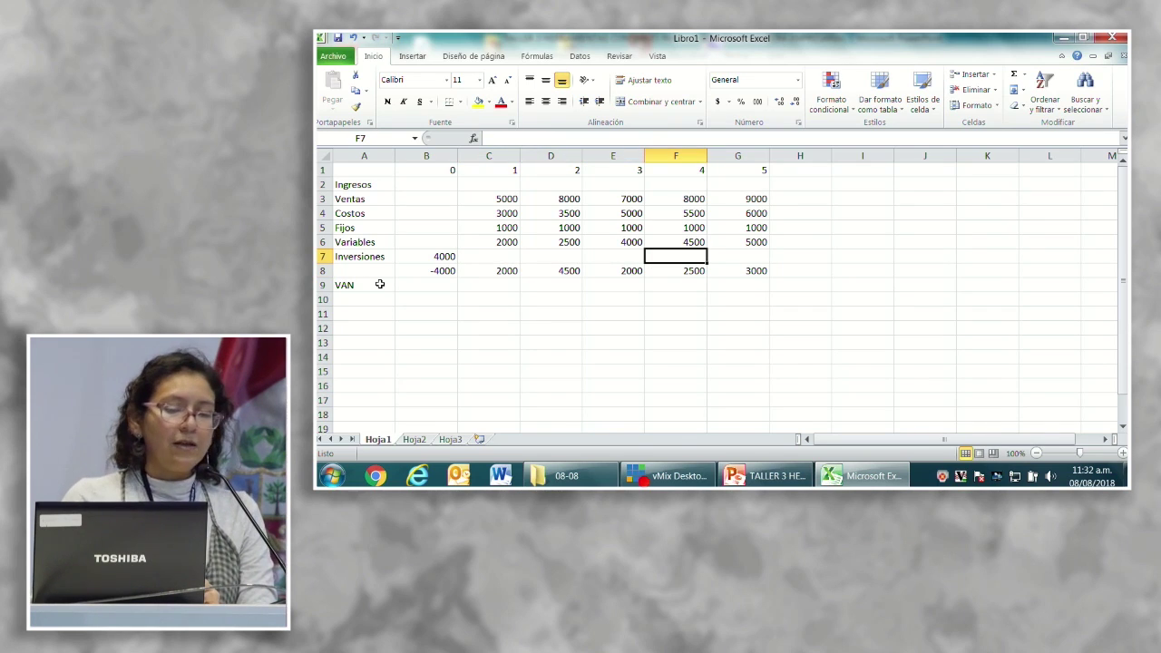
pyautogui.press('Left')
pyautogui.press('Left')
pyautogui.press('Left')
pyautogui.press('Left')
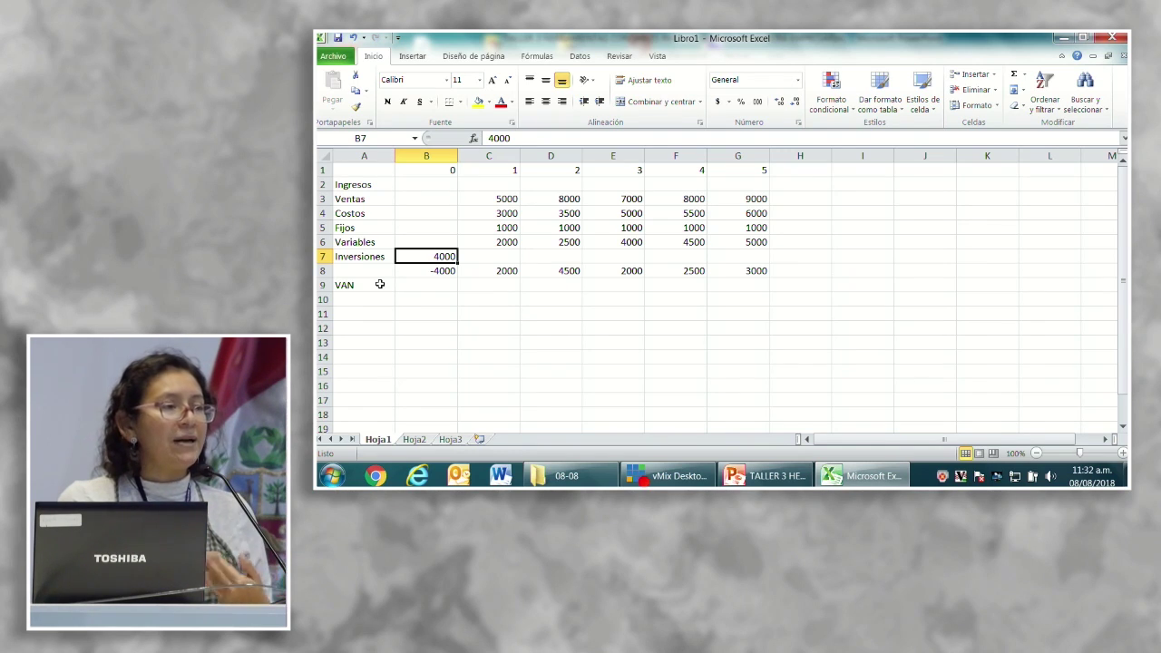
# - Try to calculate the VAN in B9 with the formula =VNA(B8:G8) over the net cash flow row
pyautogui.press('Down')
pyautogui.press('Down')
pyautogui.press('Left')
pyautogui.press('Right')
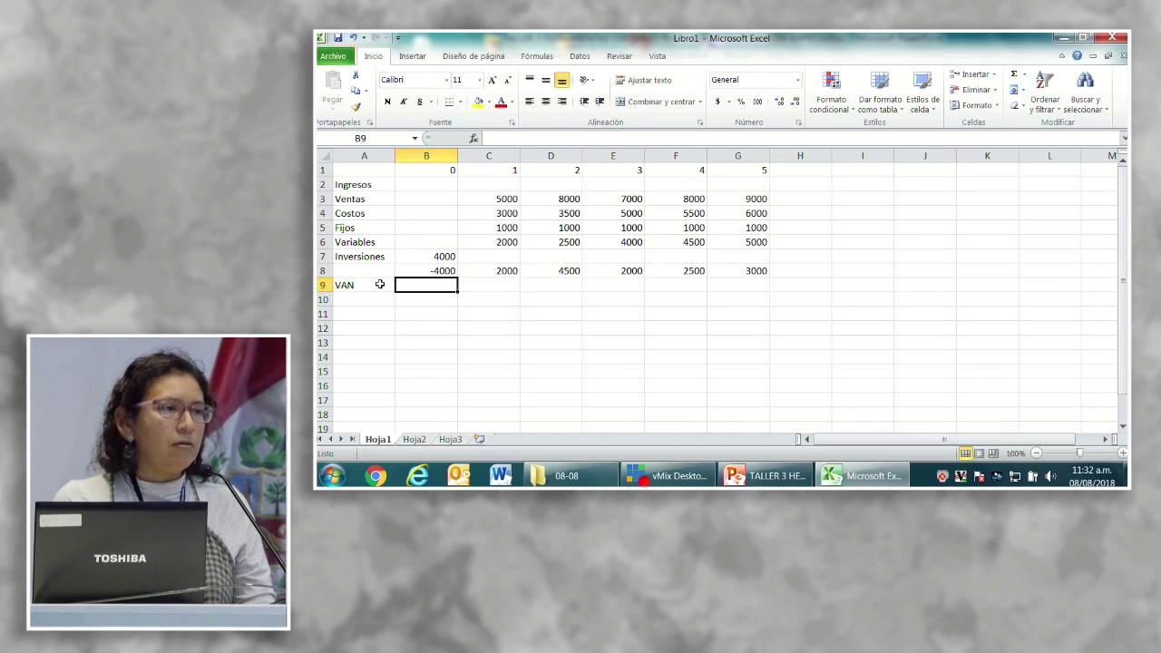
pyautogui.click(380, 284)
pyautogui.press('Tab')
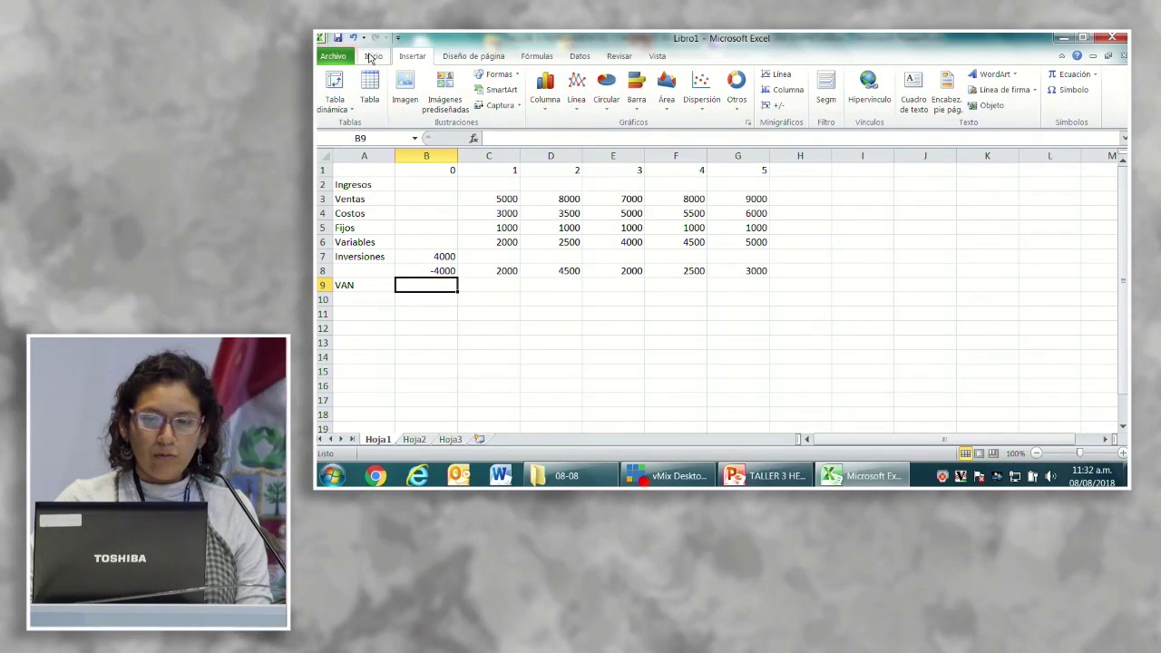
pyautogui.click(372, 56)
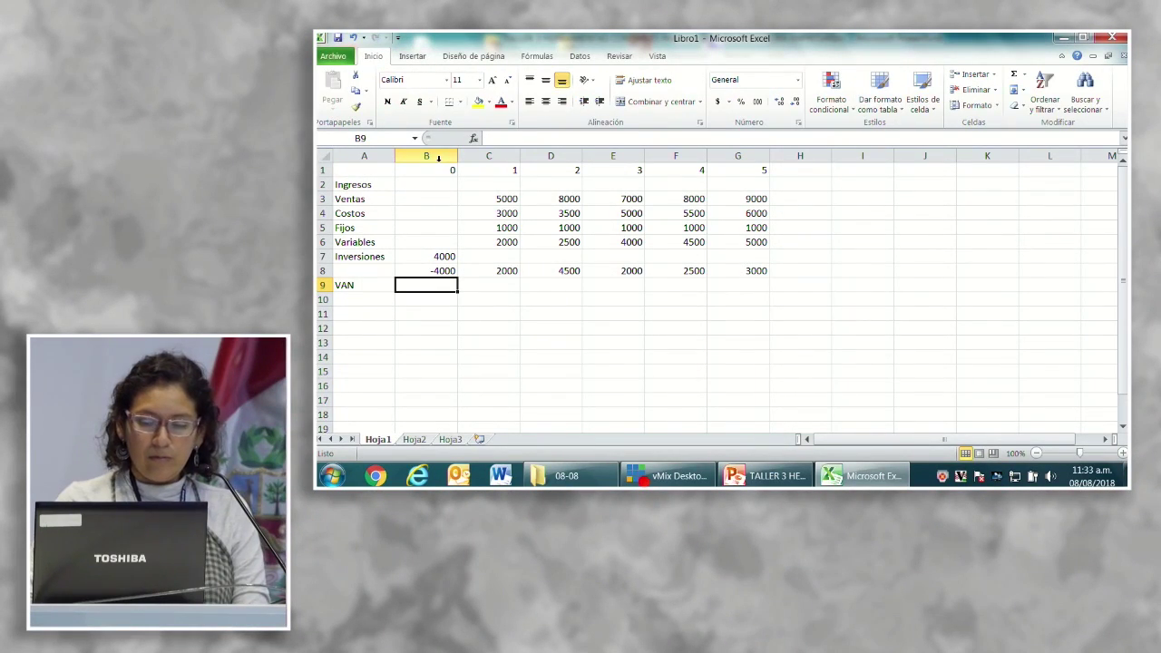
pyautogui.write('=VNA')
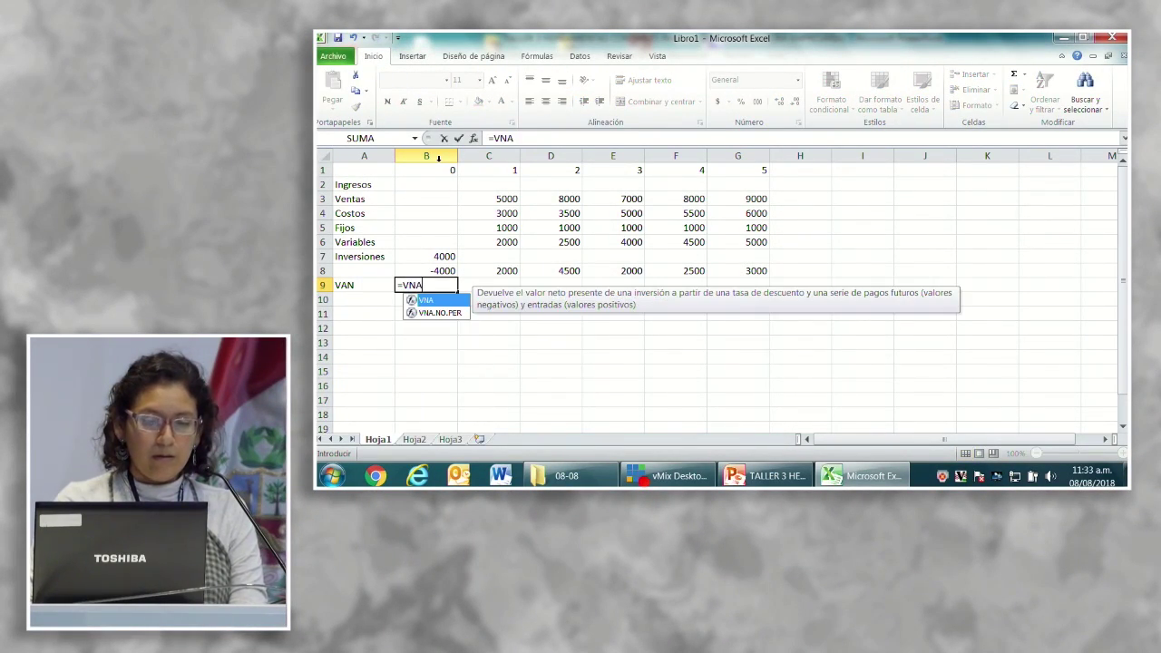
pyautogui.write('(')
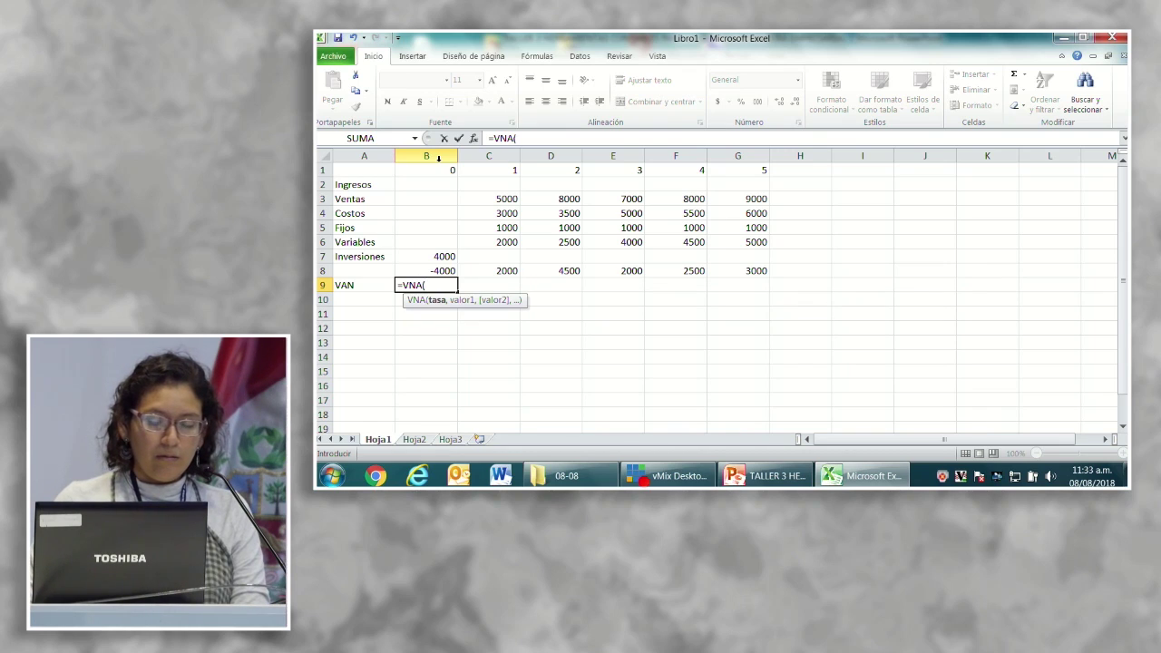
pyautogui.press('Up')
pyautogui.hotkey('shift', 'Right')
pyautogui.hotkey('shift', 'Right')
pyautogui.hotkey('shift', 'Right')
pyautogui.hotkey('shift', 'Right')
pyautogui.hotkey('shift', 'Right')
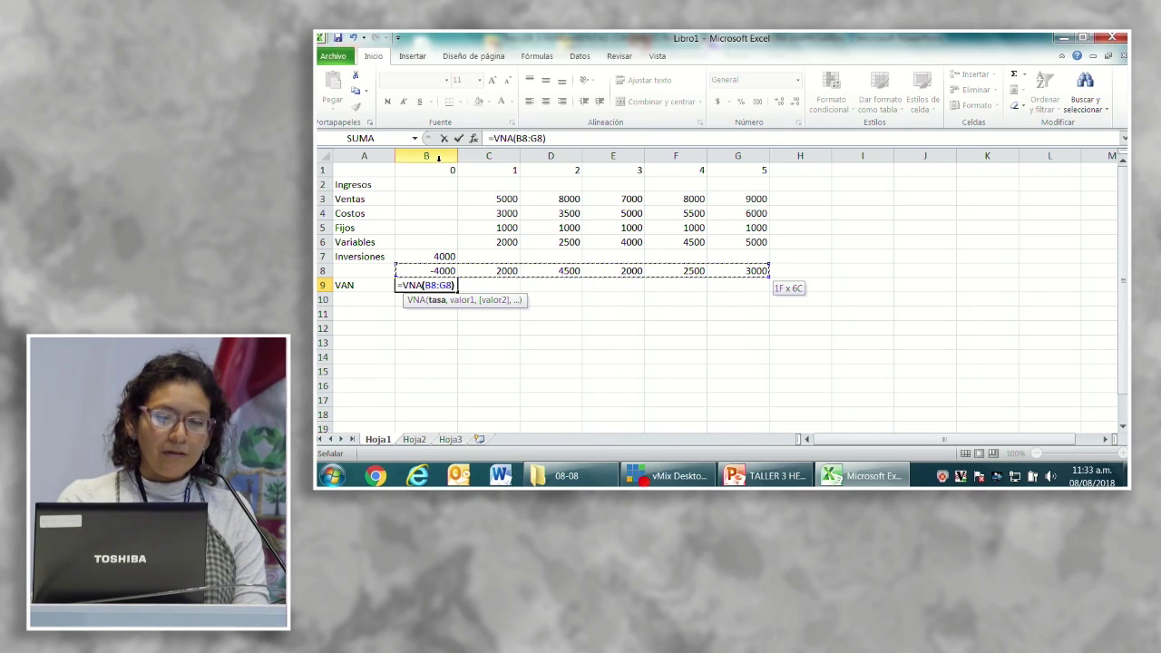
pyautogui.press('Return')
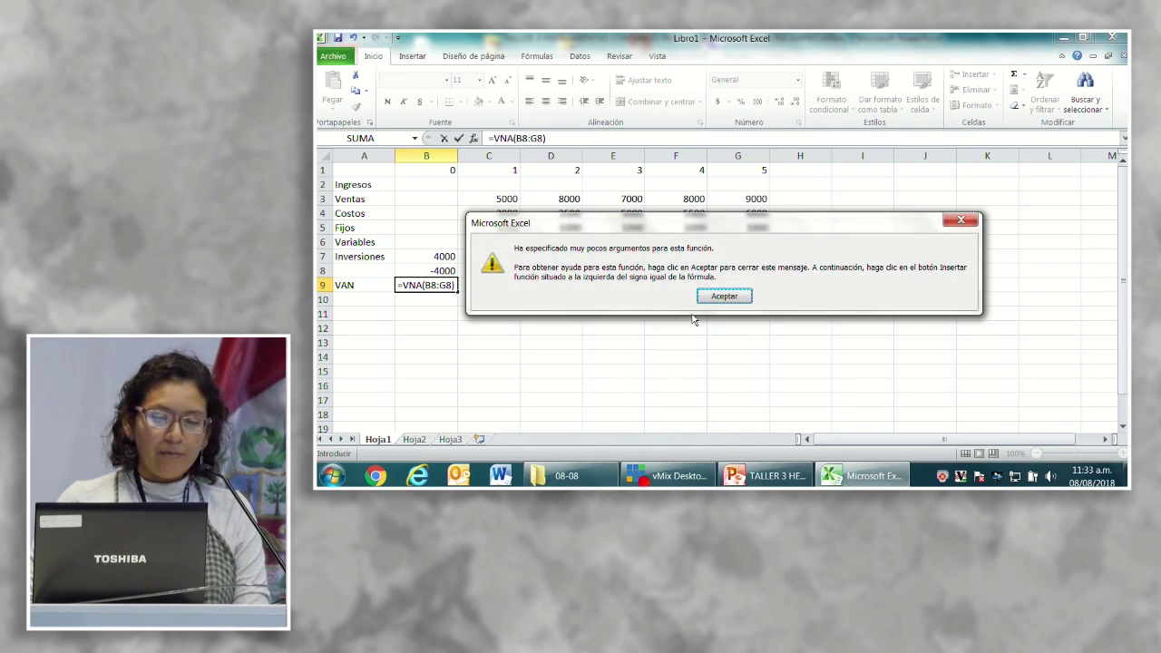
pyautogui.click(724, 297)
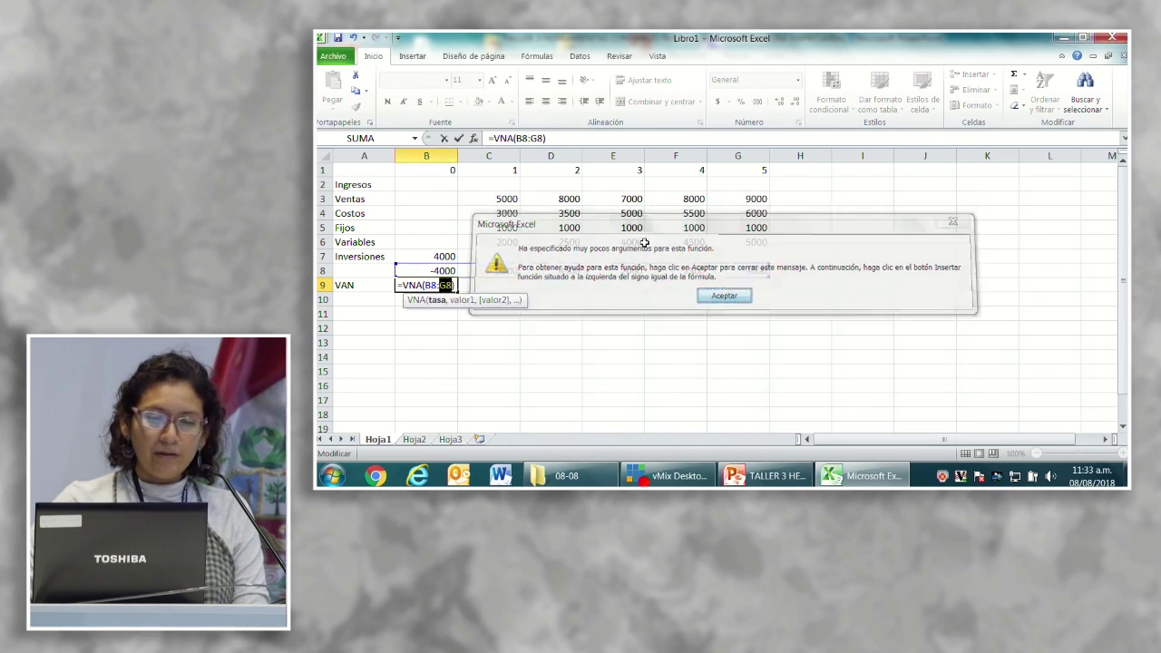
# - Complete the VNA function arguments in B9 by setting Valor1 to 10, giving =VNA(B8:G8,10)
pyautogui.click(516, 138)
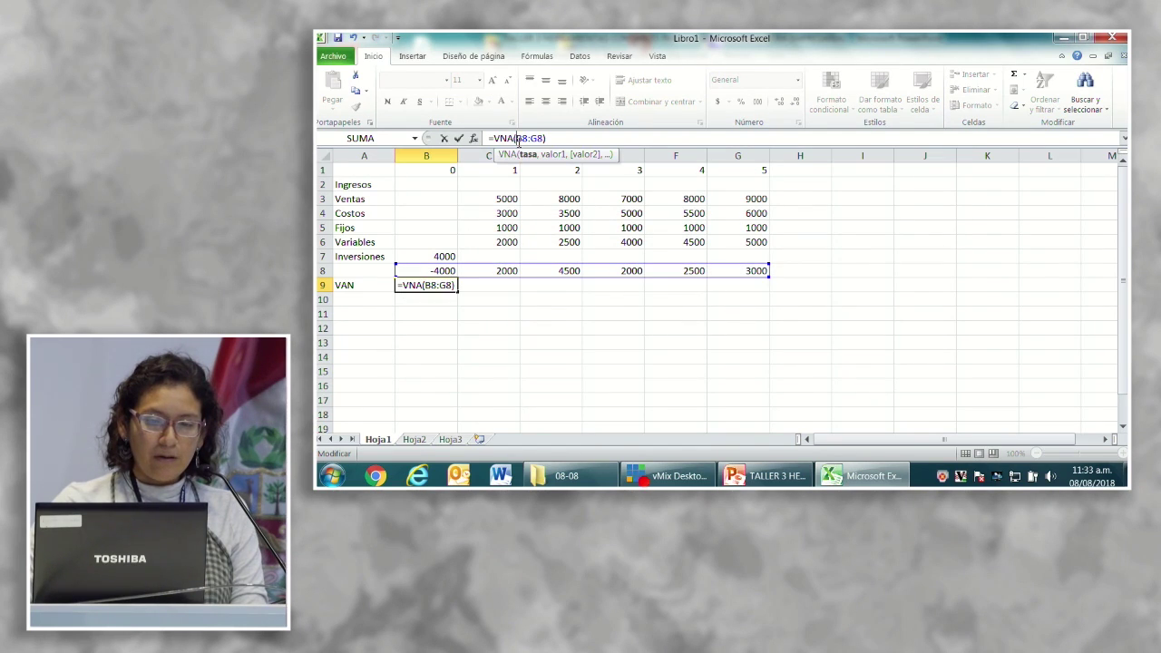
pyautogui.click(472, 138)
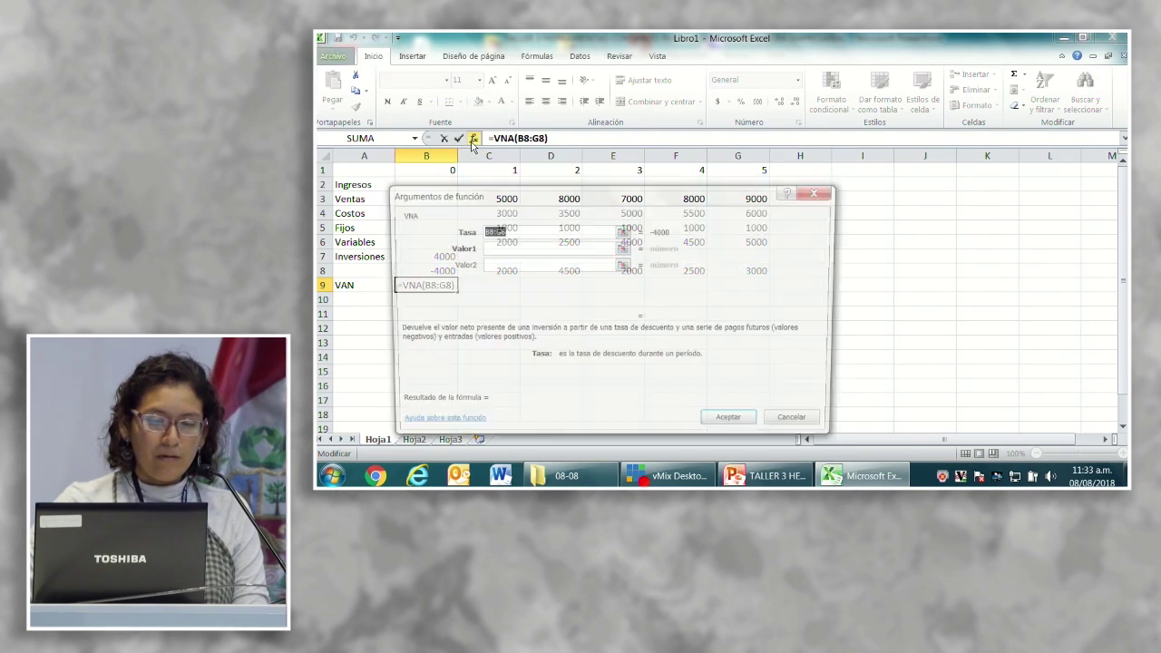
pyautogui.click(504, 247)
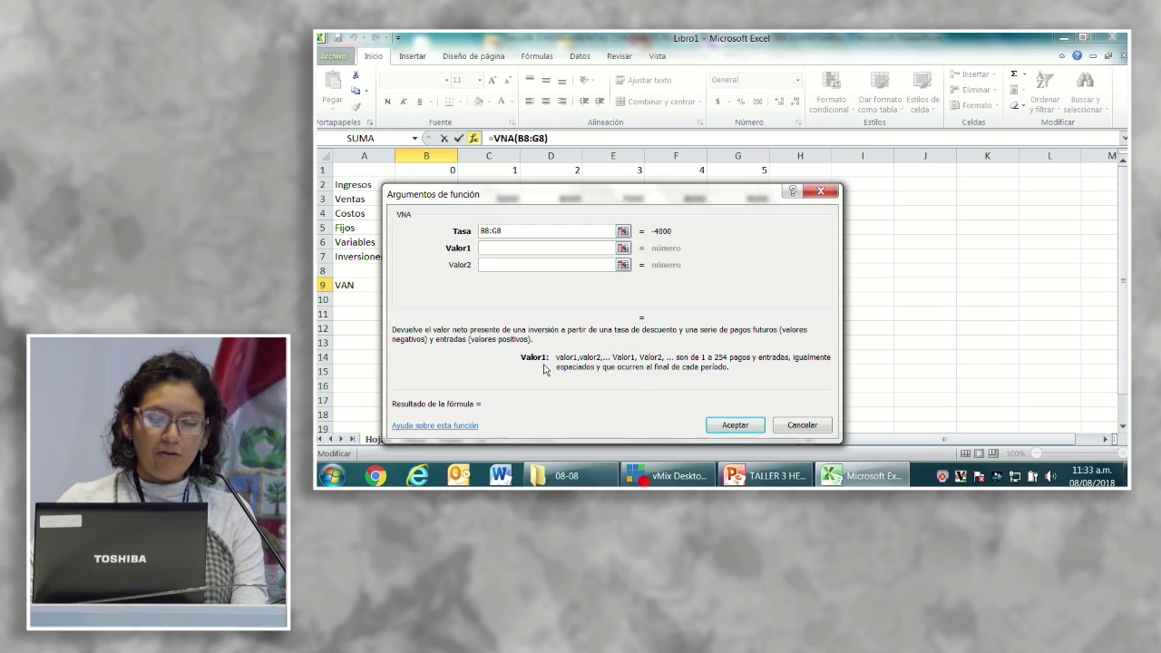
pyautogui.write('10')
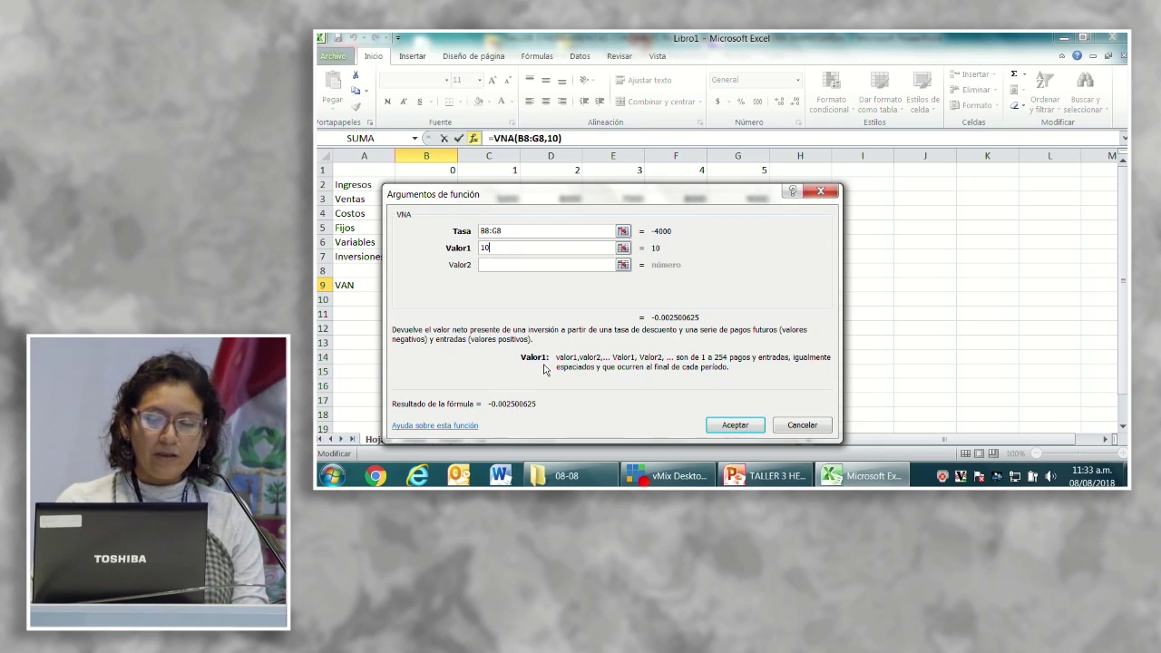
pyautogui.press('Return')
pyautogui.press('Down')
pyautogui.press('Up')
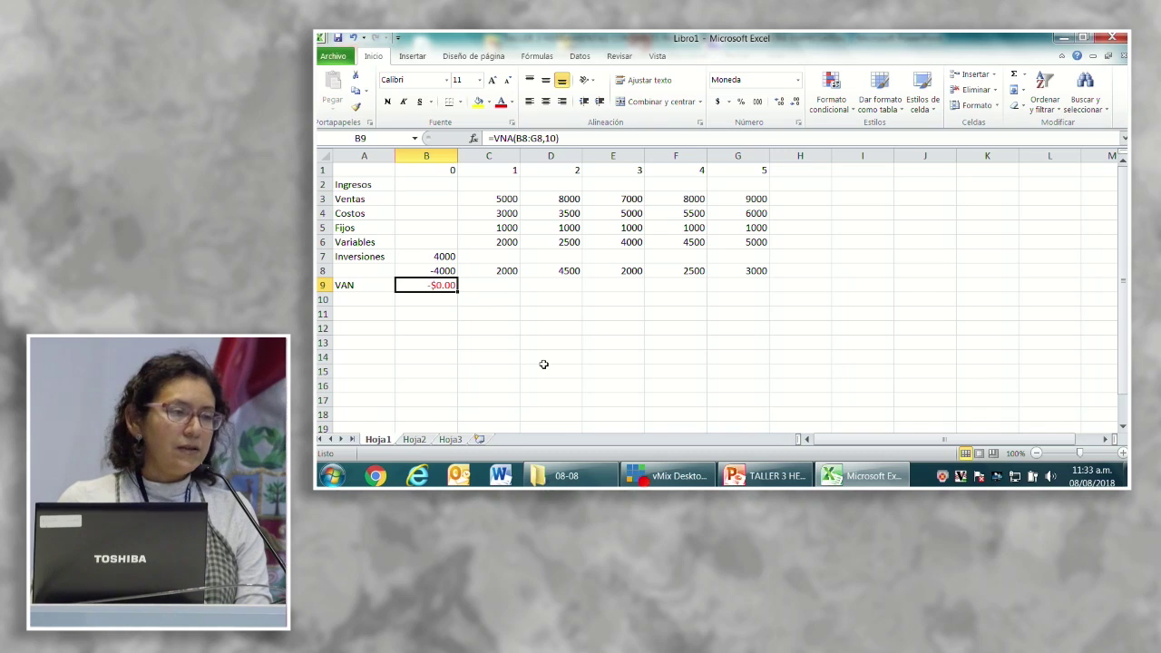
# - Review the VAN row and the net cash flow formulas in row 8 from period 0 to period 4
pyautogui.press('Left')
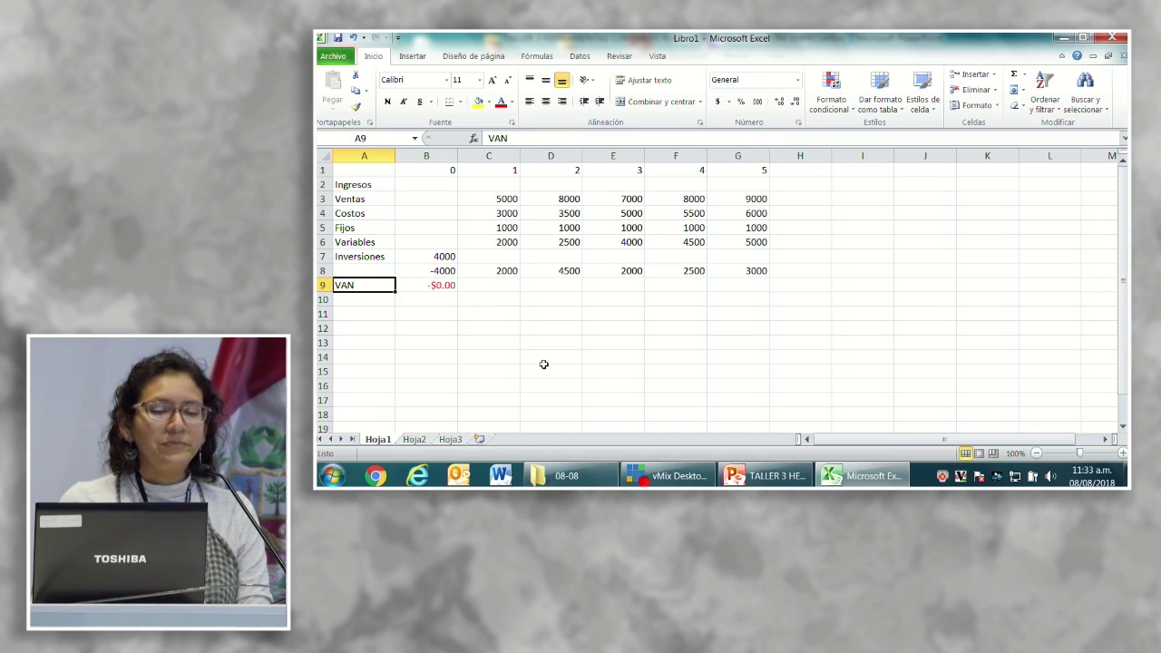
pyautogui.press('Down')
pyautogui.press('Up')
pyautogui.press('Right')
pyautogui.press('Left')
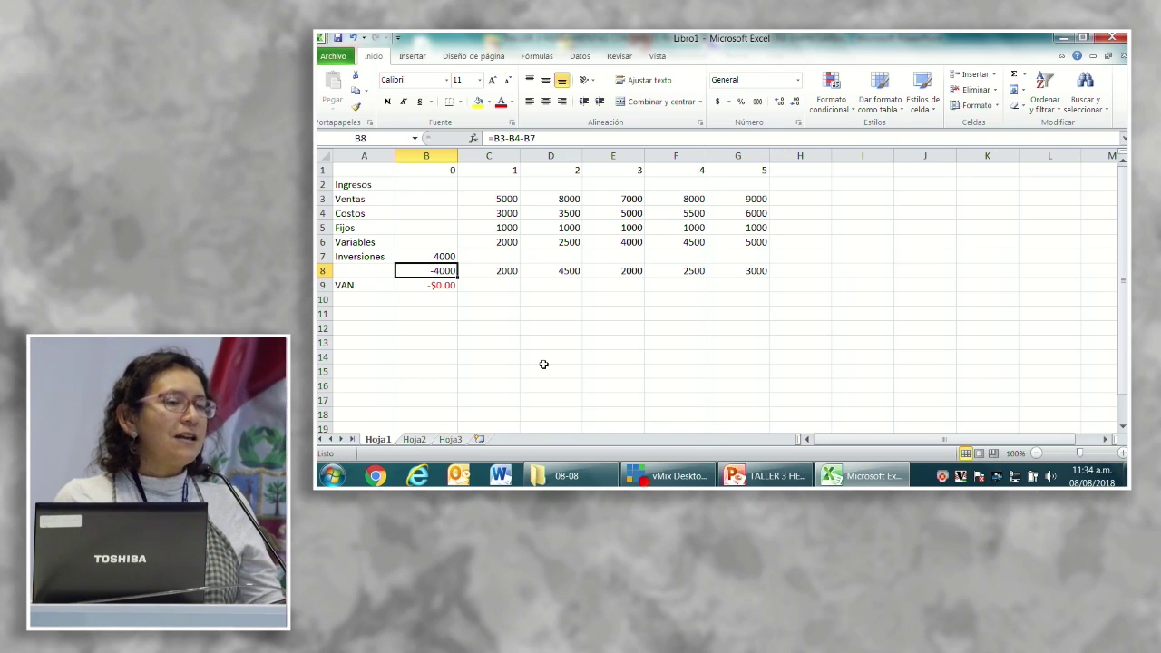
pyautogui.press('Right')
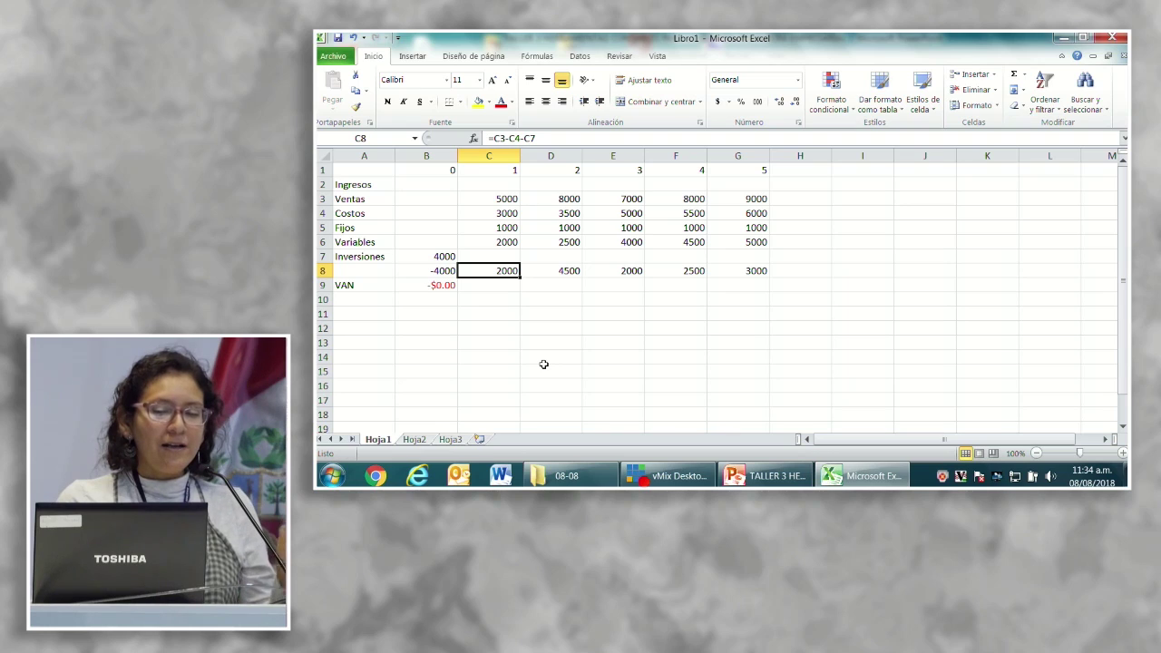
pyautogui.press('Right')
pyautogui.press('Right')
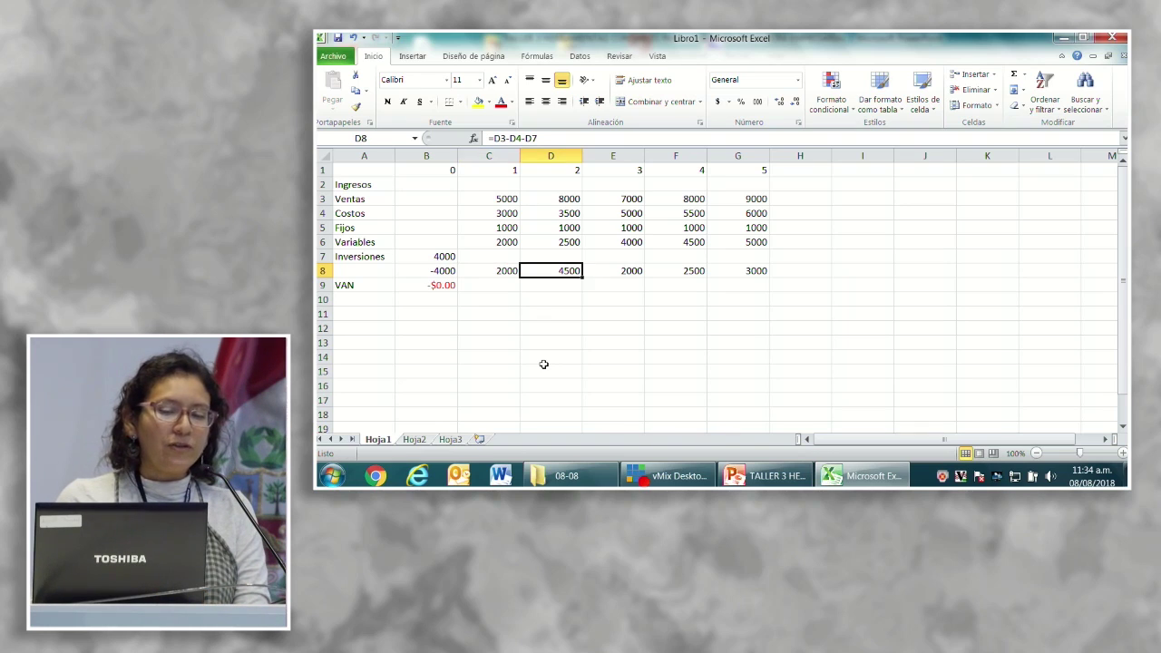
pyautogui.press('Right')
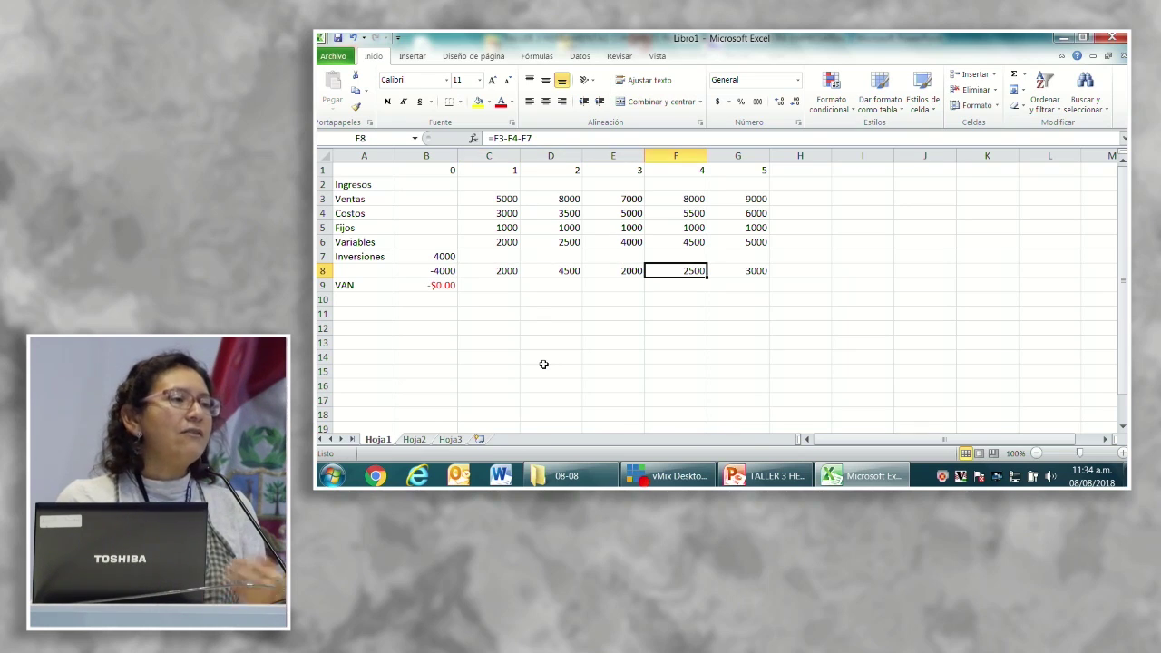